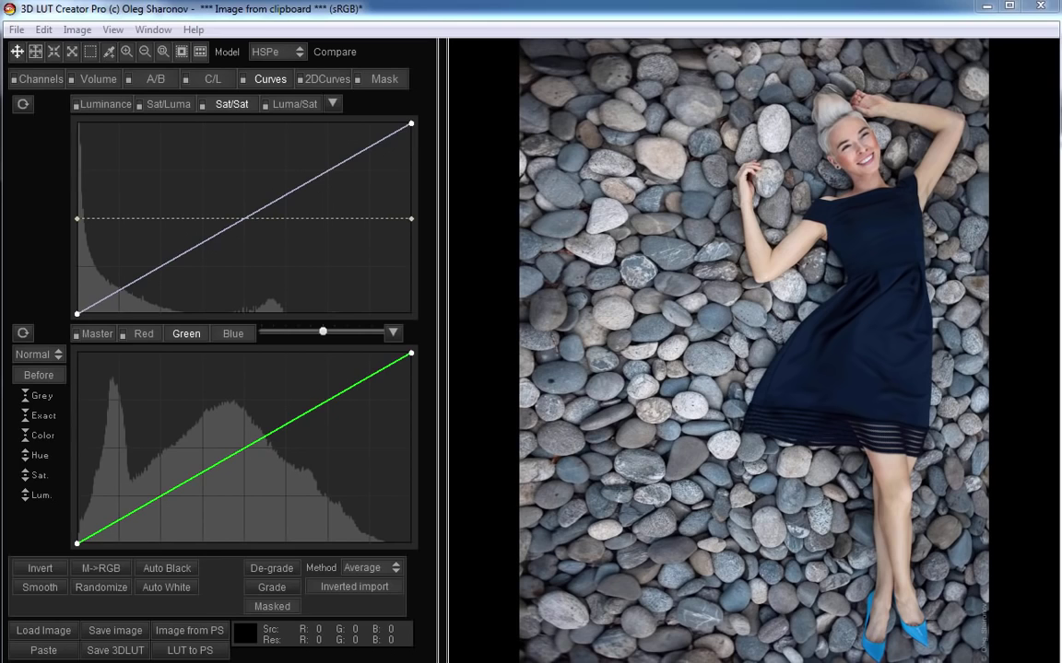
Step: Set the RGB Matrix Red and Blue rows to 0 100 0 so every channel comes from green
click(40, 78)
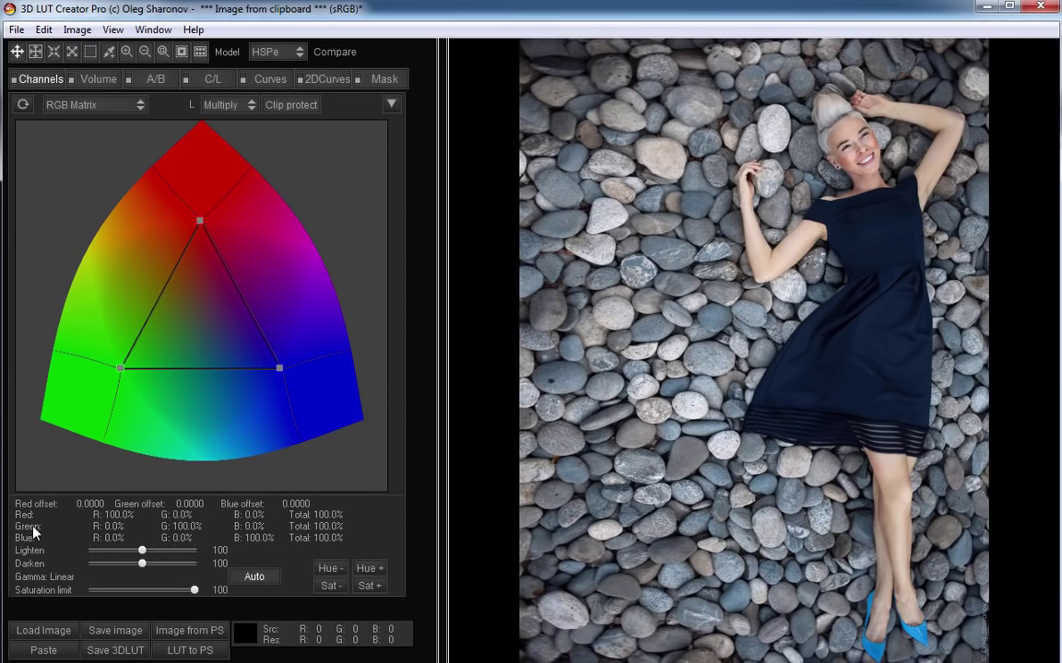
double_click(118, 523)
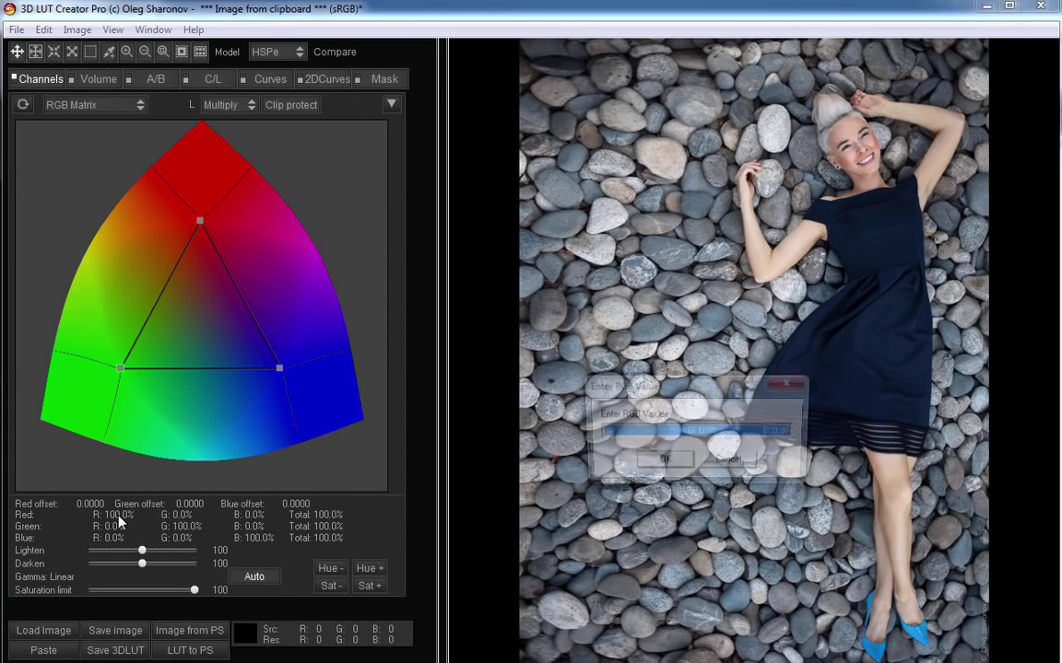
text(0)
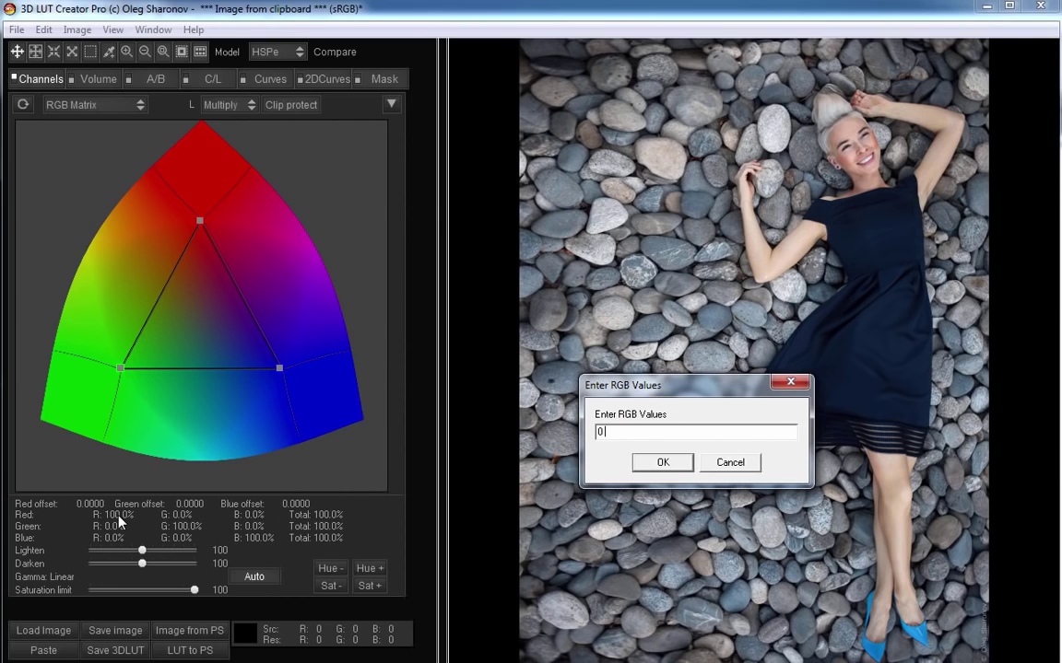
text( 100 0)
key(Return)
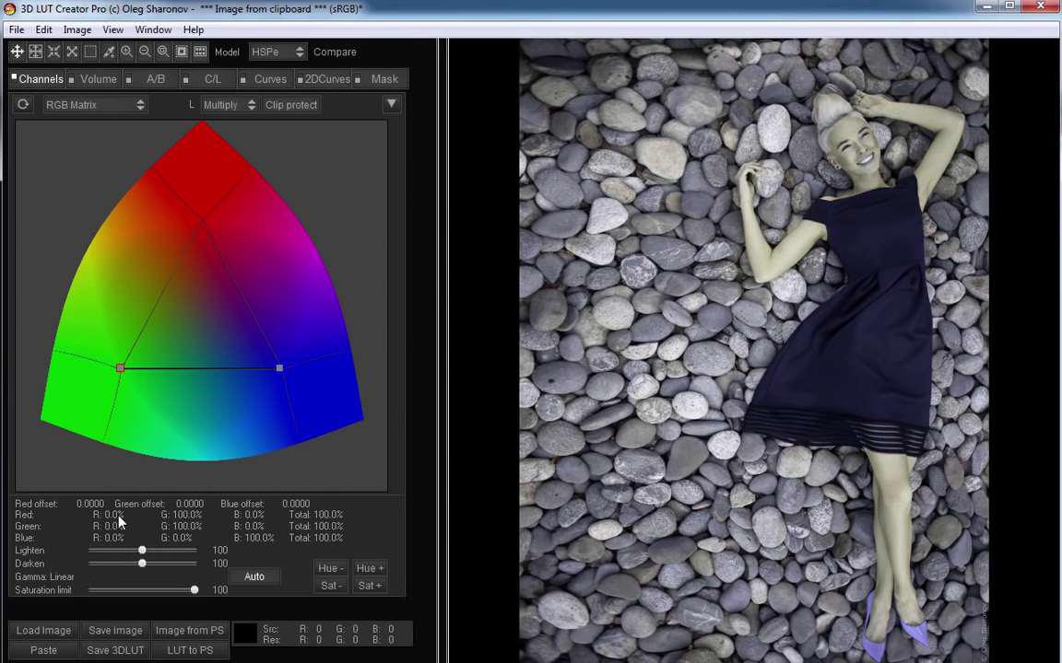
double_click(117, 545)
text(0 100 0)
key(Return)
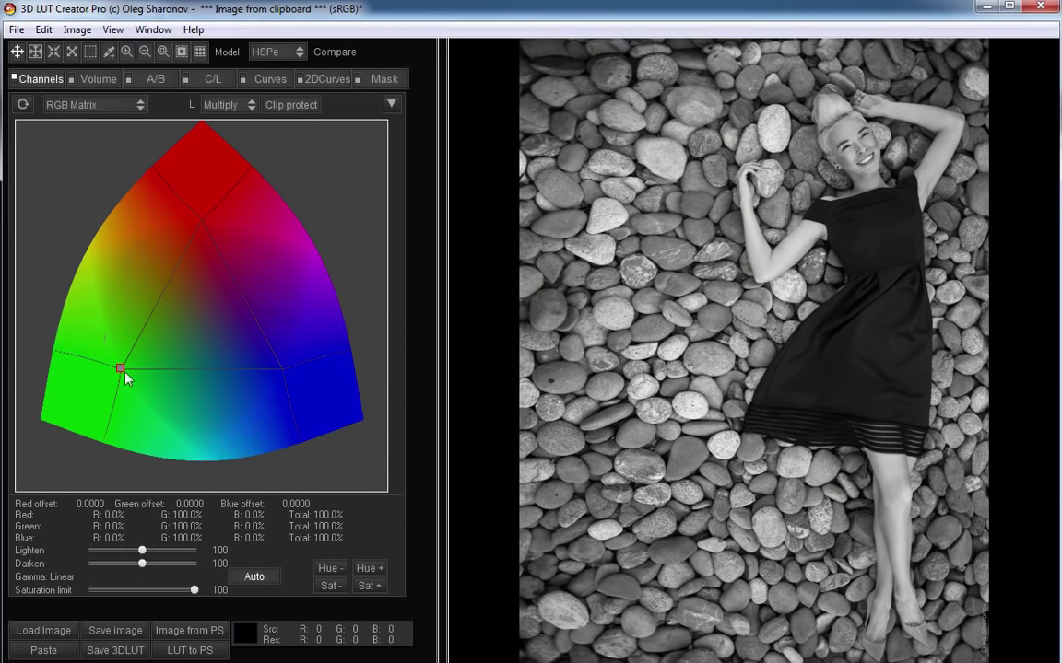
drag(120, 367, 182, 316)
key(ctrl+z)
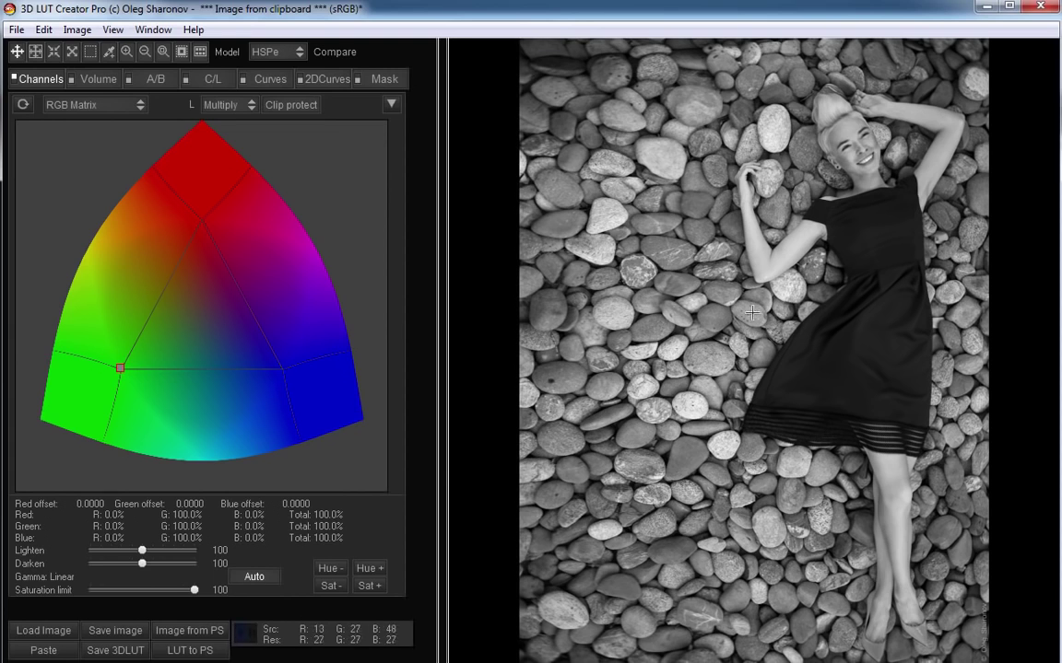
Step: Pull down the Blue and Green curve highlights and raise the Blue shadows for an orange-purple tint
click(269, 82)
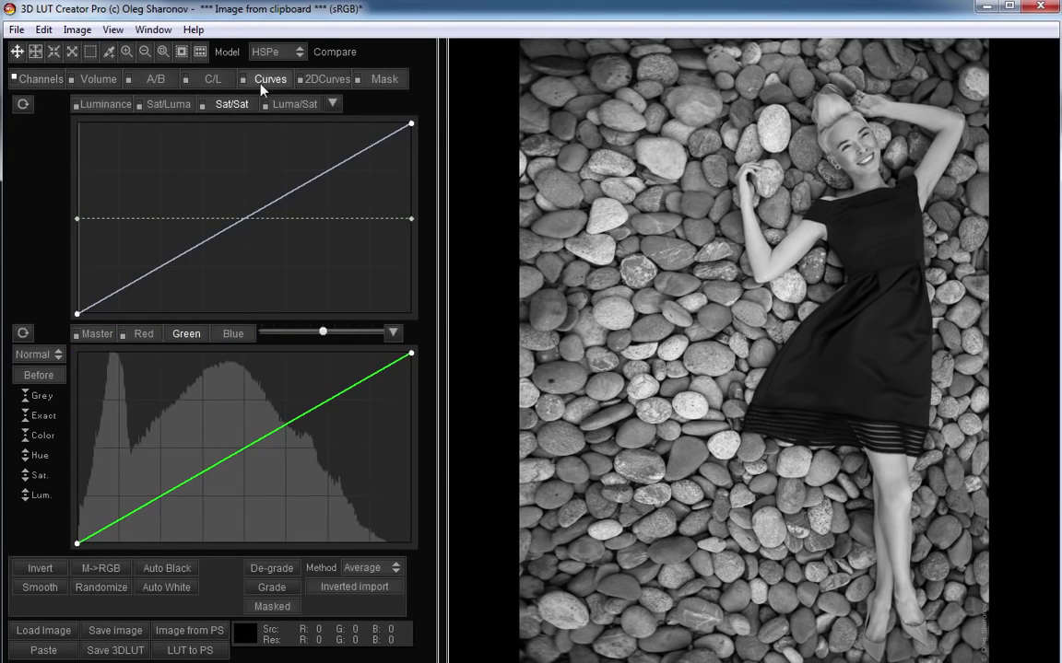
click(143, 334)
click(233, 334)
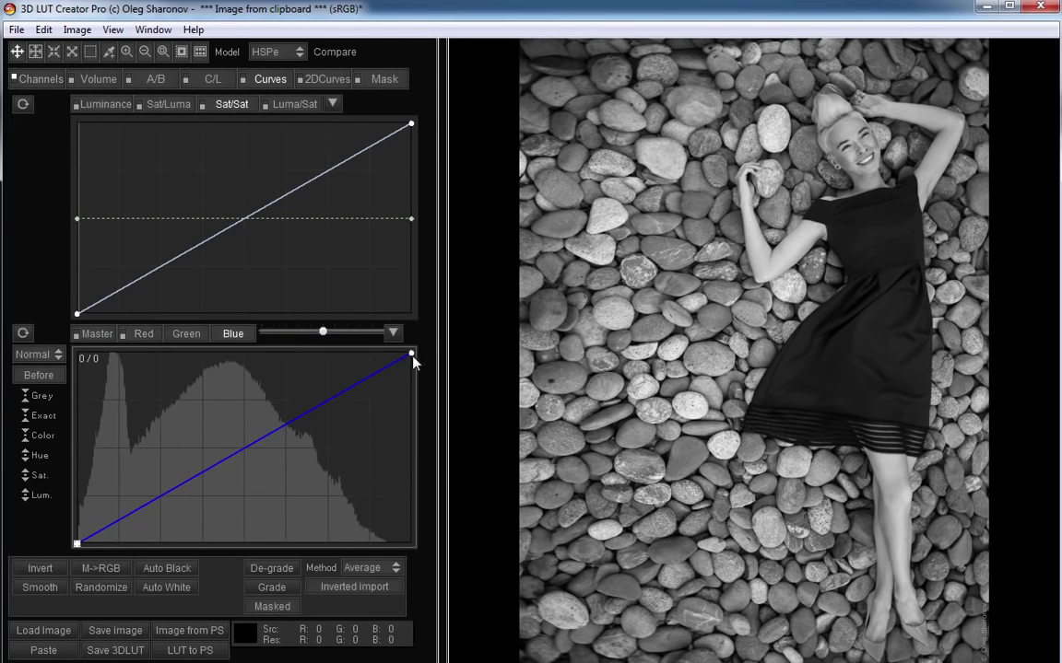
drag(412, 355, 413, 499)
click(186, 333)
drag(411, 354, 412, 421)
click(233, 334)
drag(78, 542, 77, 438)
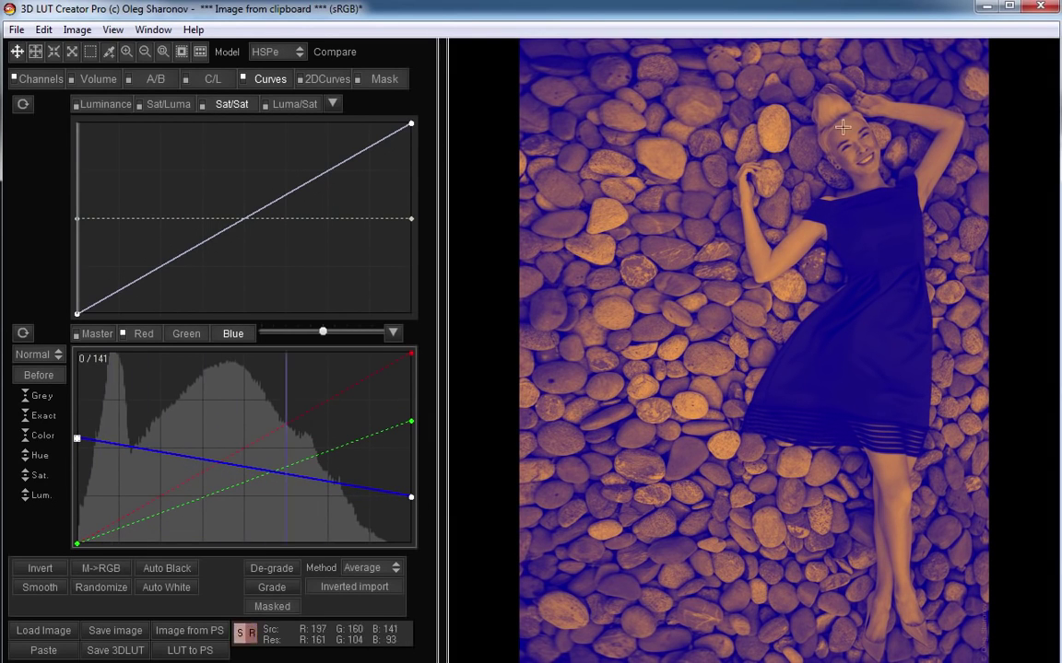
Step: Enable Master blending on the Mask tab with Soft Light mode
click(396, 80)
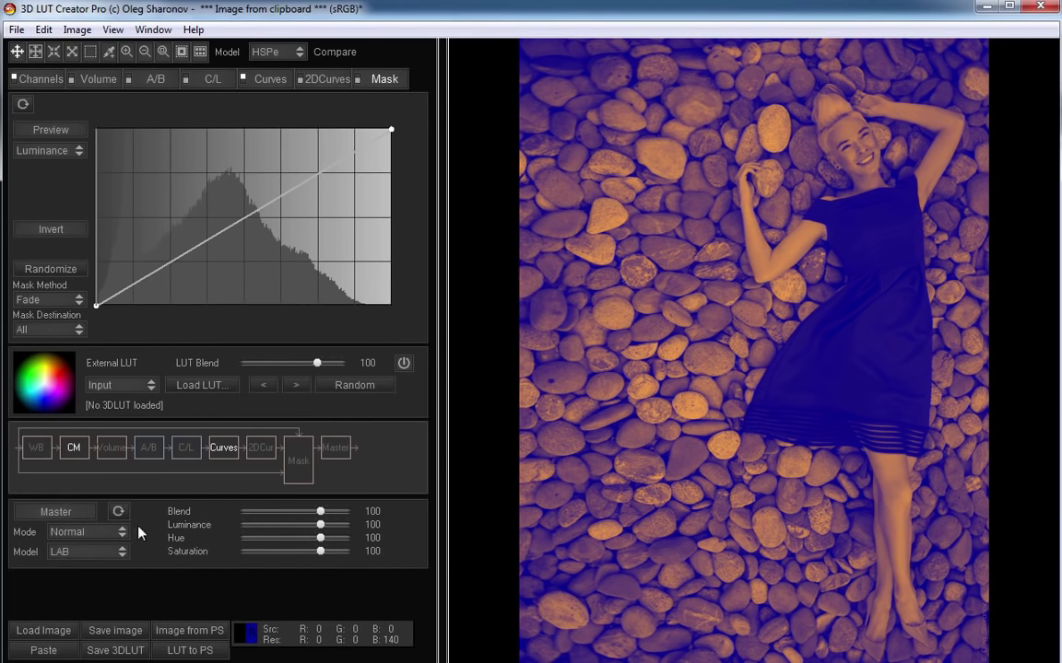
click(76, 513)
click(123, 532)
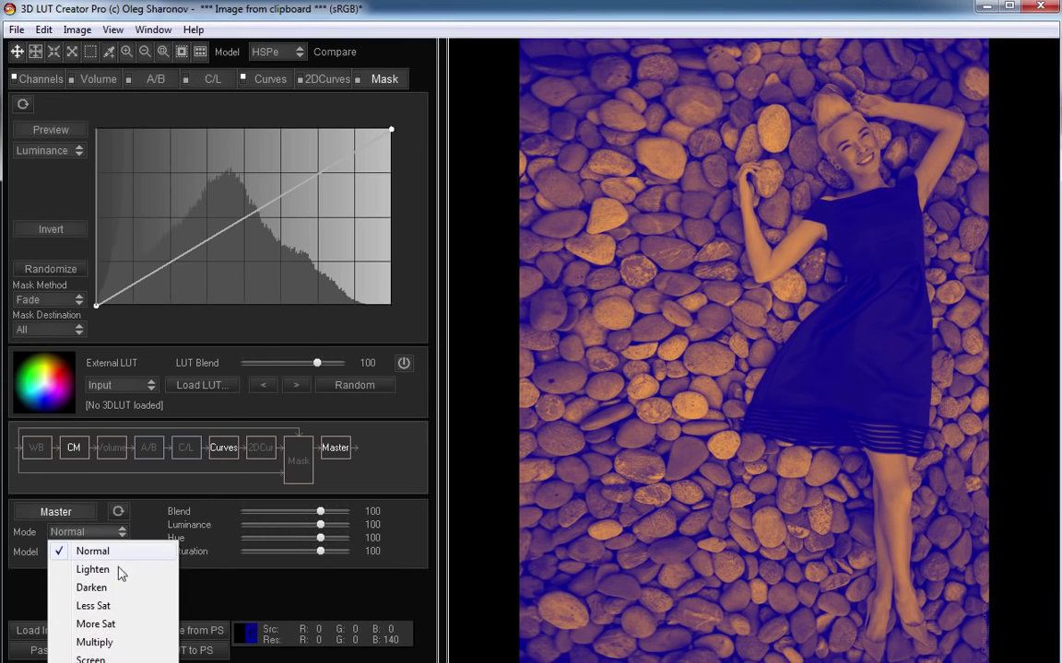
click(118, 535)
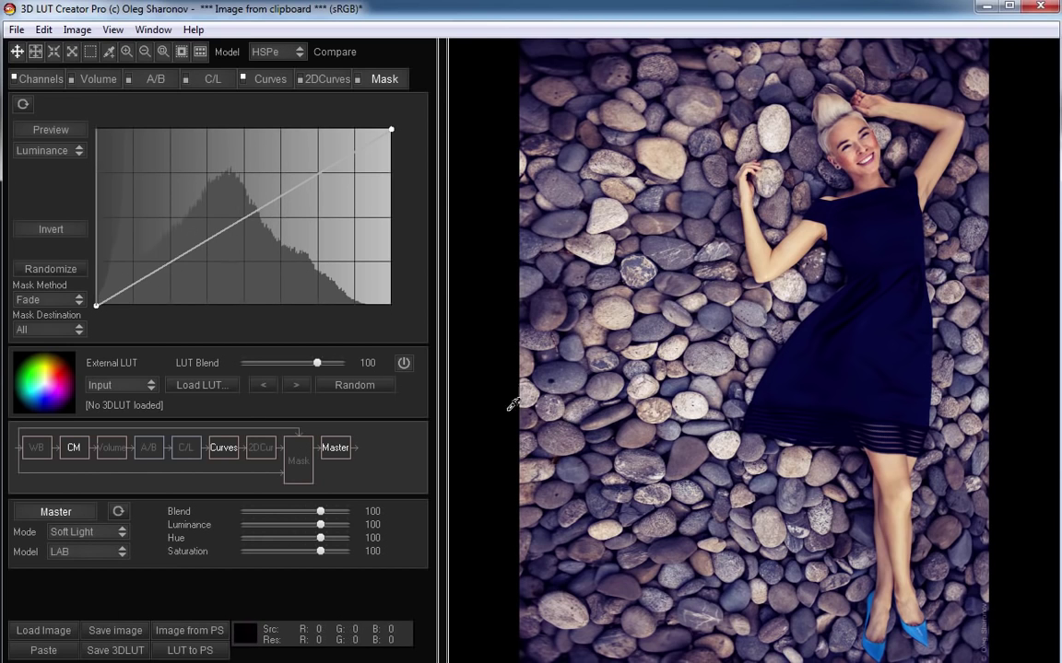
Step: Flip between the graded portrait and the original to compare before and after
click(716, 281)
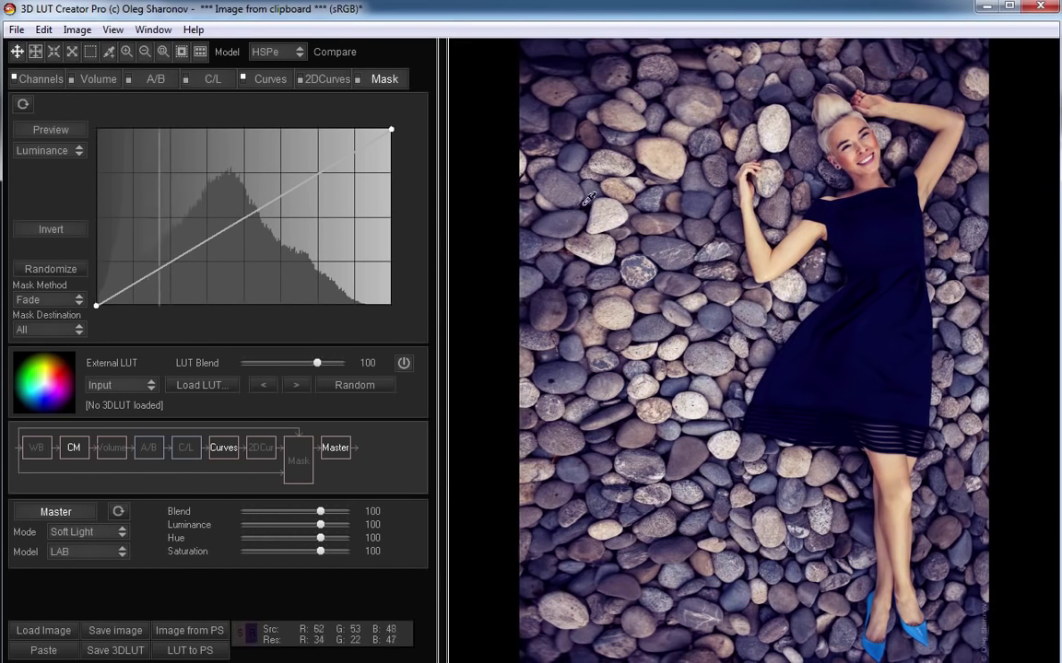
click(686, 205)
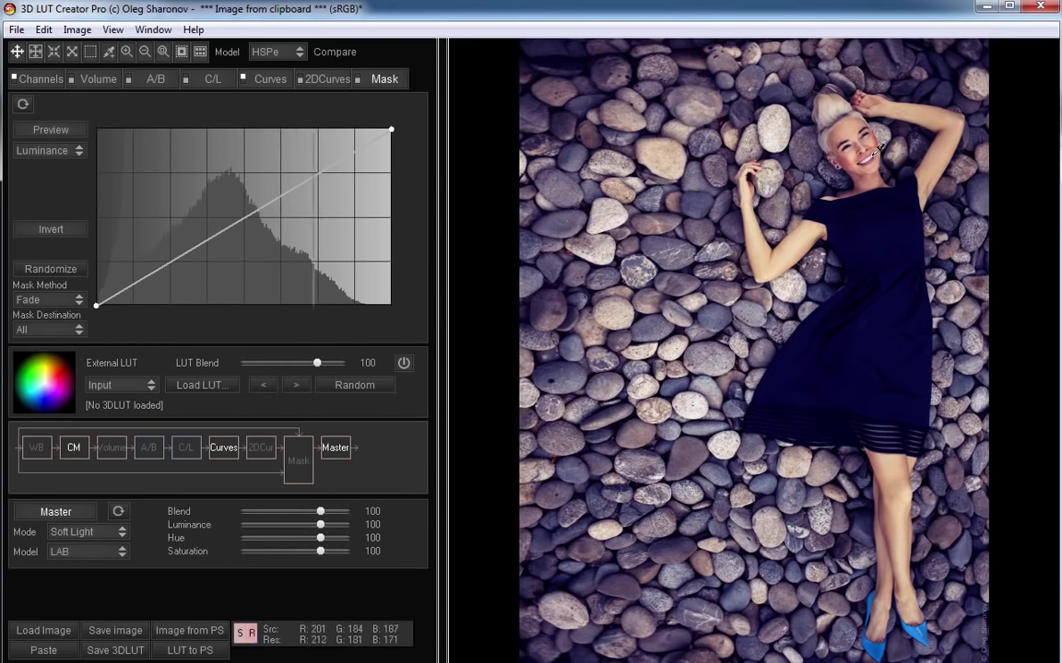
click(851, 117)
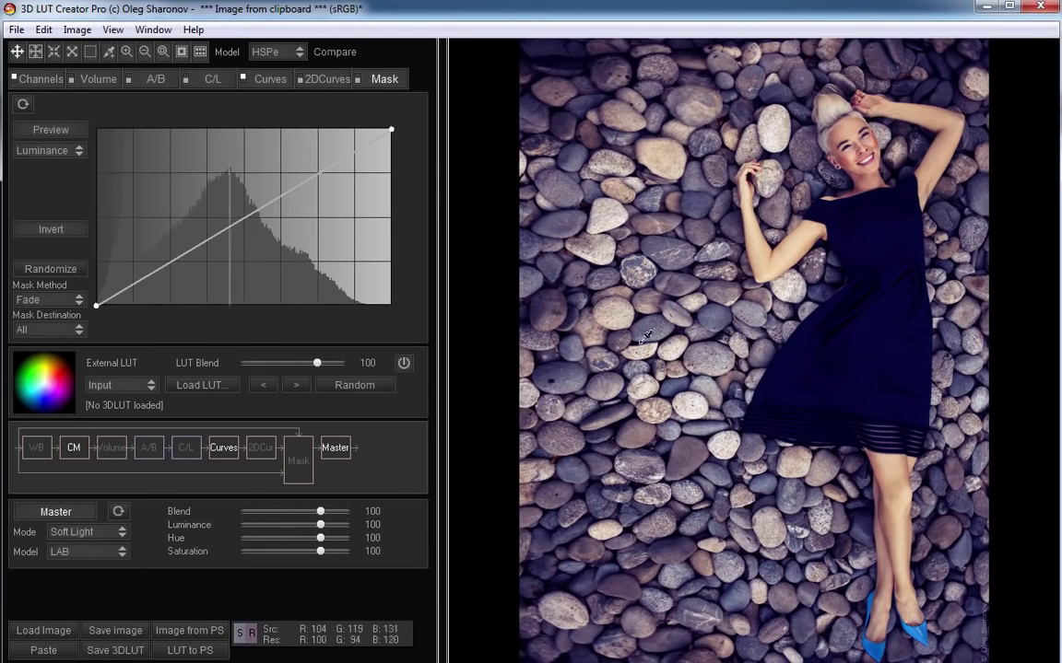
click(578, 304)
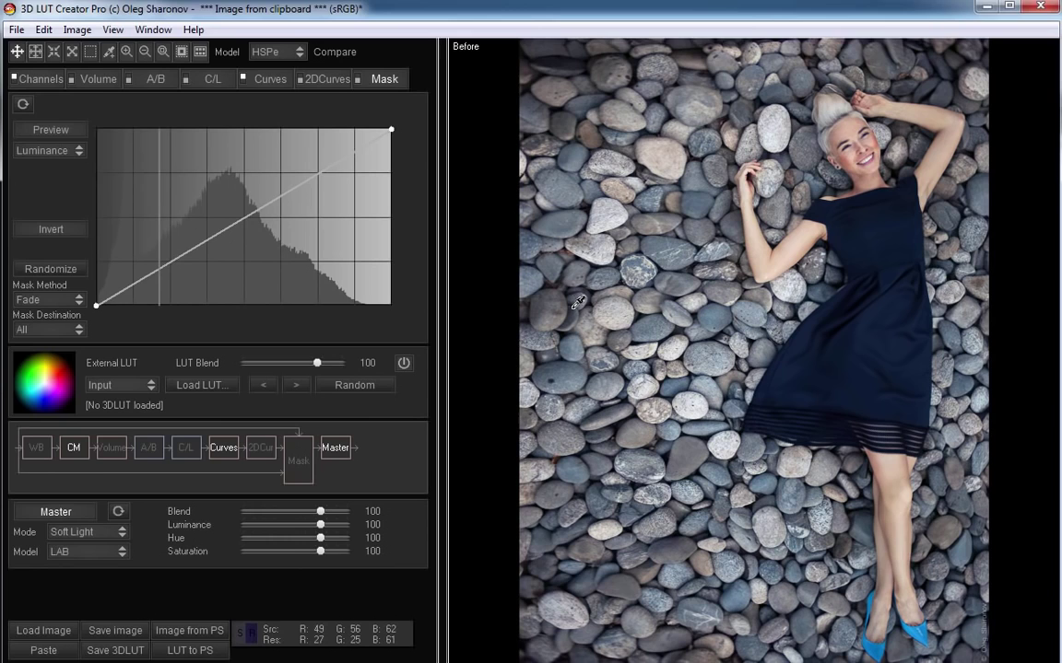
click(578, 305)
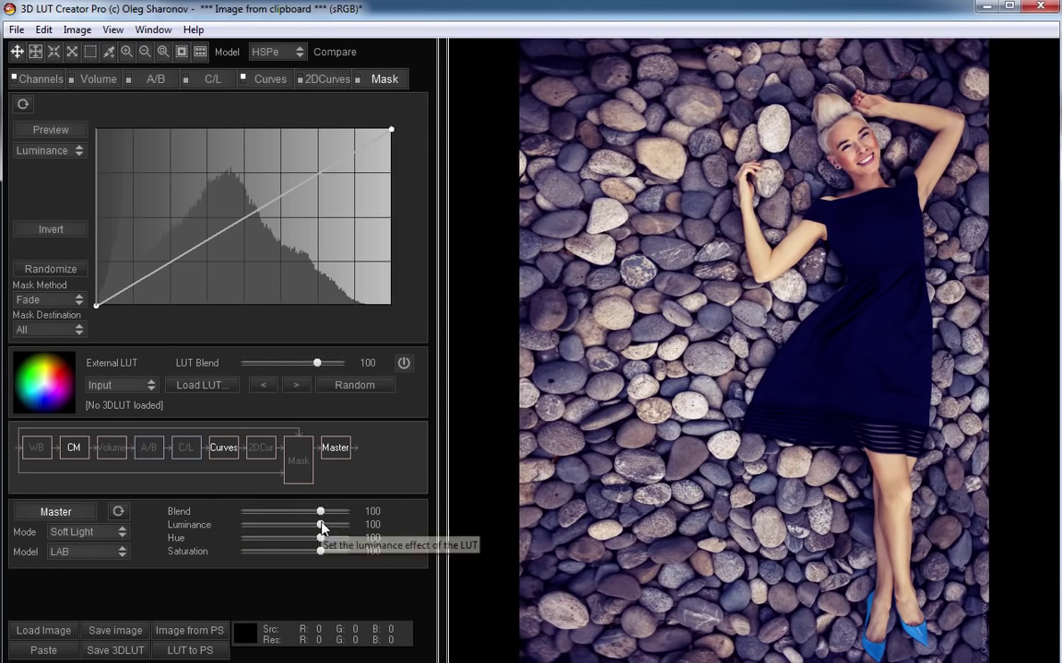
Step: Drag the Master Luminance slider down to 30, leaving Blend, Hue and Saturation at 100
drag(319, 525, 304, 525)
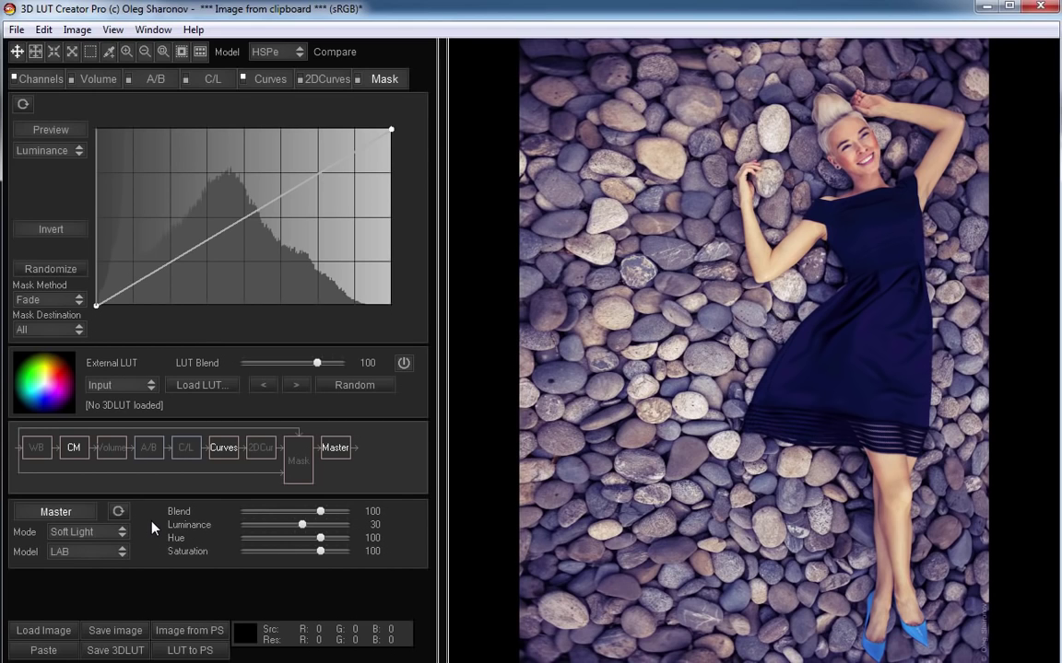
Step: Compare with the original photo, then turn off Master blending
key(space)
key(space)
click(77, 516)
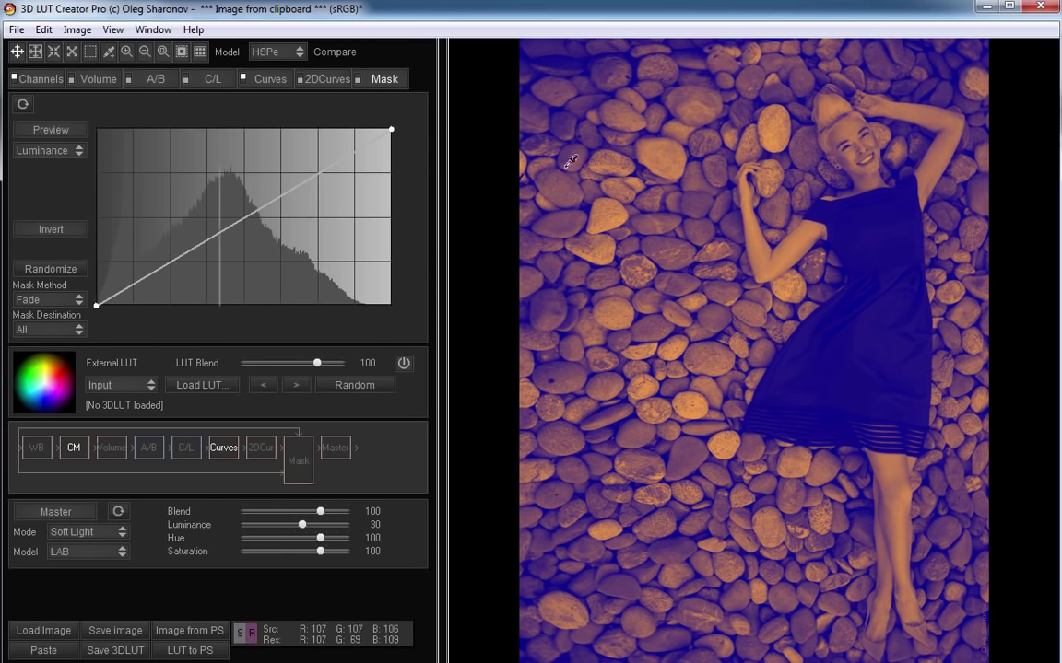
Step: Show the grayscale mask preview and disable the curves and channel mixer adjustments
click(69, 130)
click(243, 78)
click(15, 78)
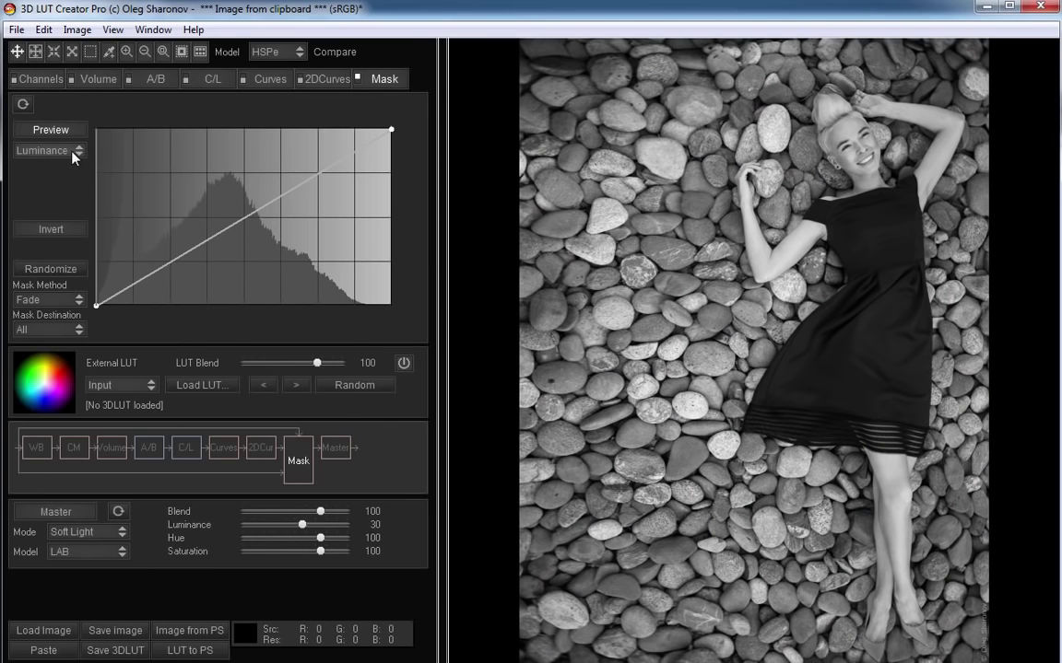
Step: Try Red, CMYK Cyan, Hue and Saturation as the mask source channel
click(77, 150)
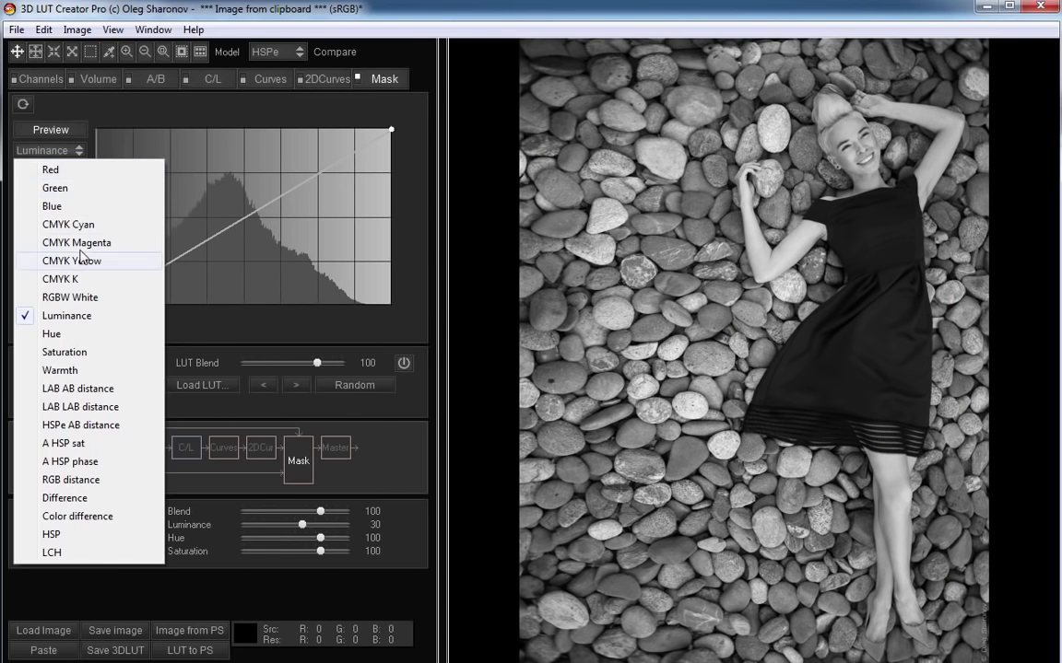
click(74, 169)
click(78, 153)
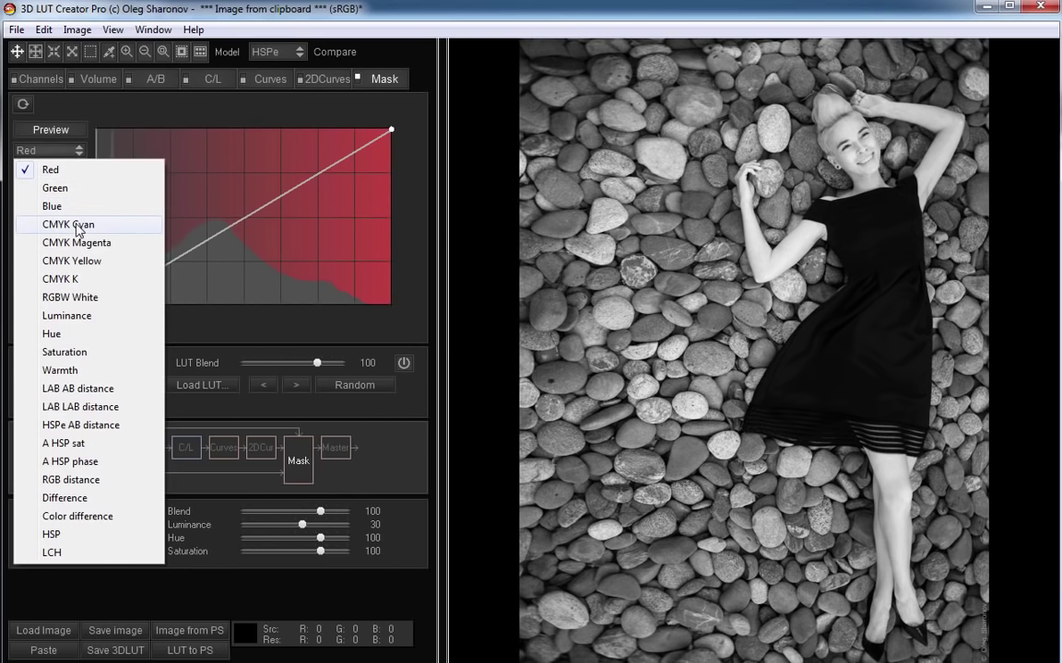
click(76, 226)
click(50, 147)
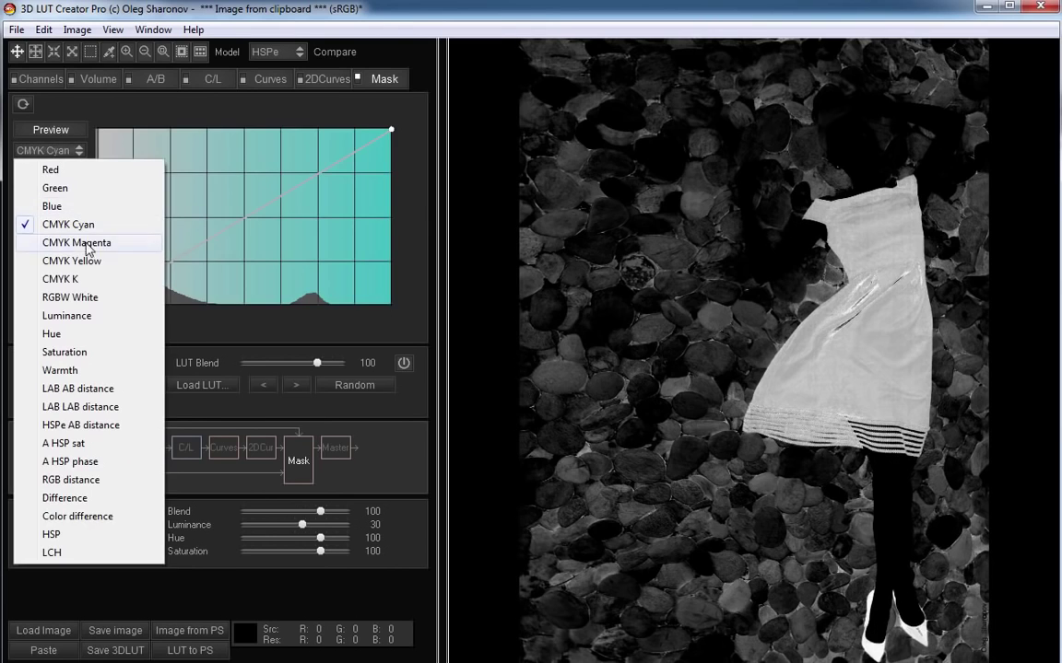
click(70, 336)
click(50, 150)
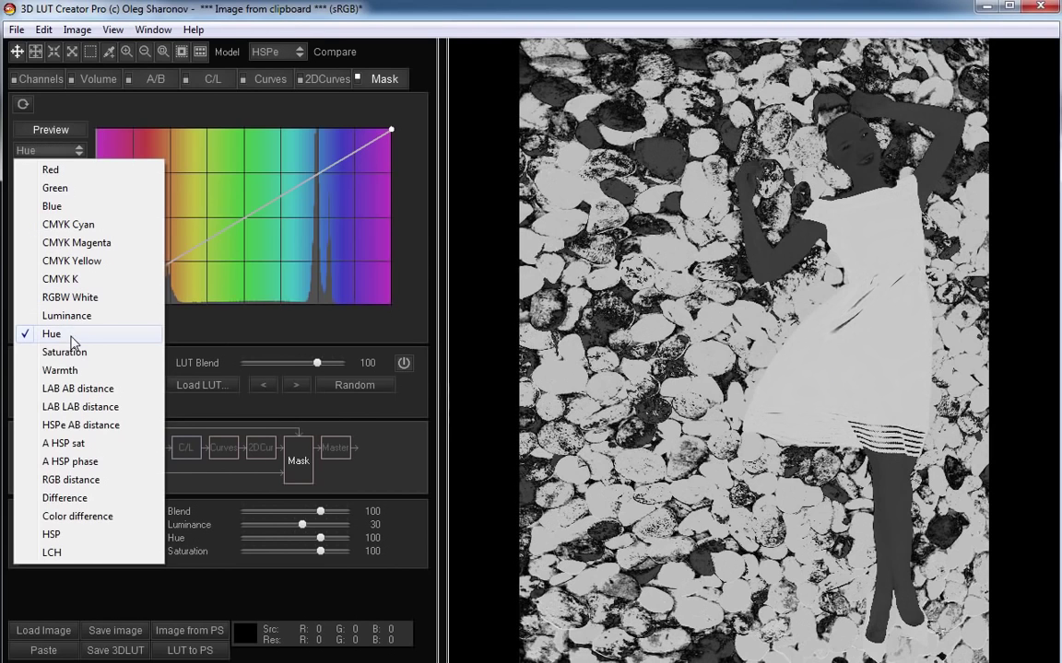
click(64, 352)
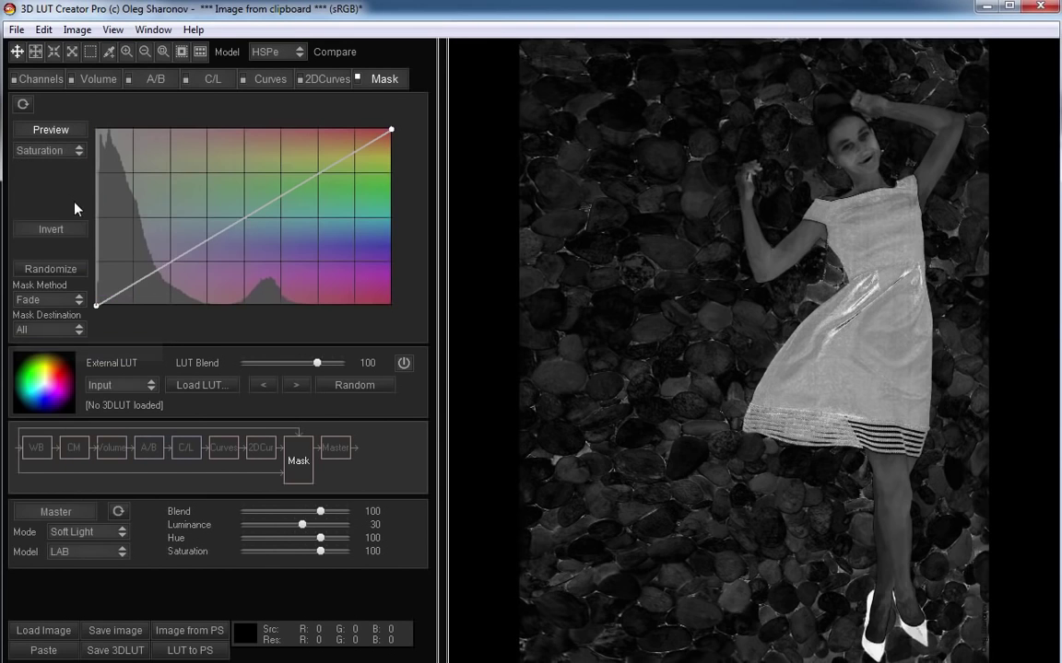
Step: Try Warmth and LAB AB distance as mask sources, settling on Warmth
click(67, 155)
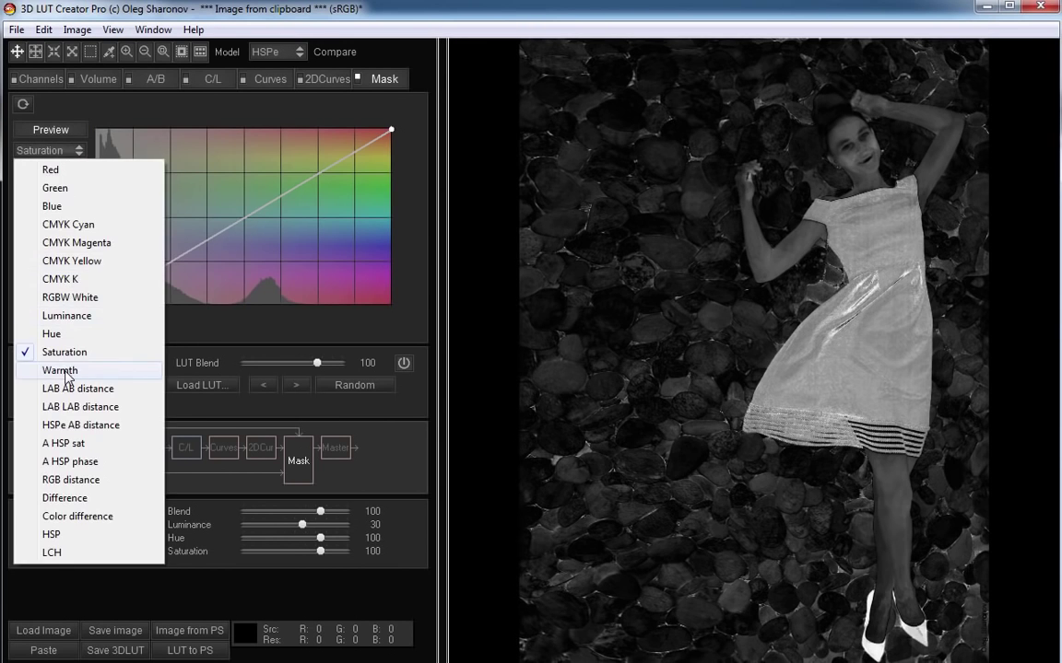
click(65, 372)
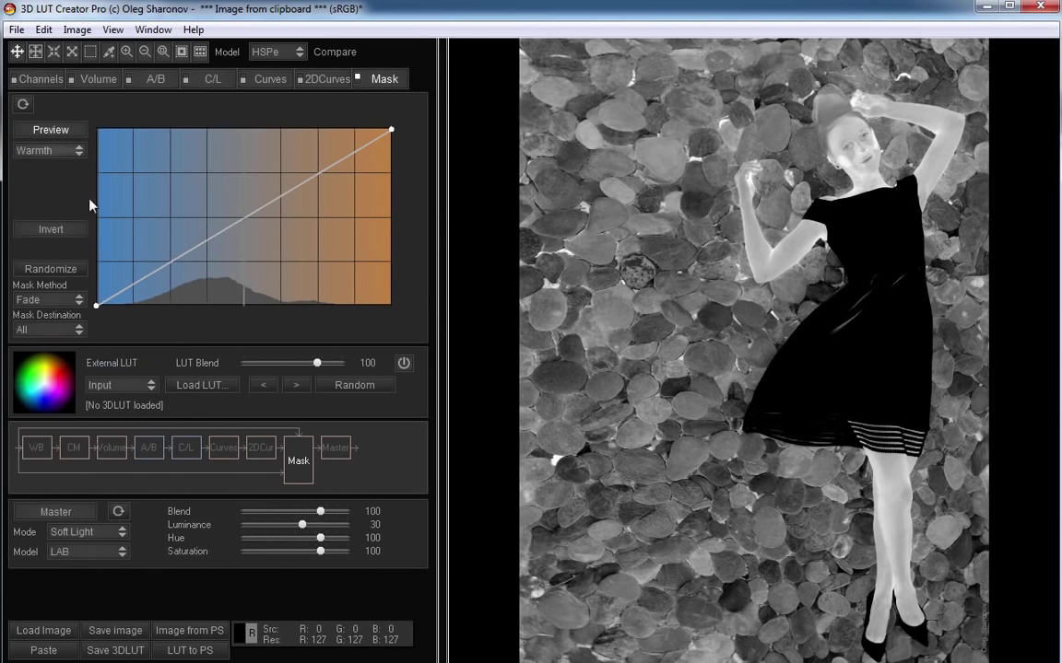
click(50, 150)
click(65, 386)
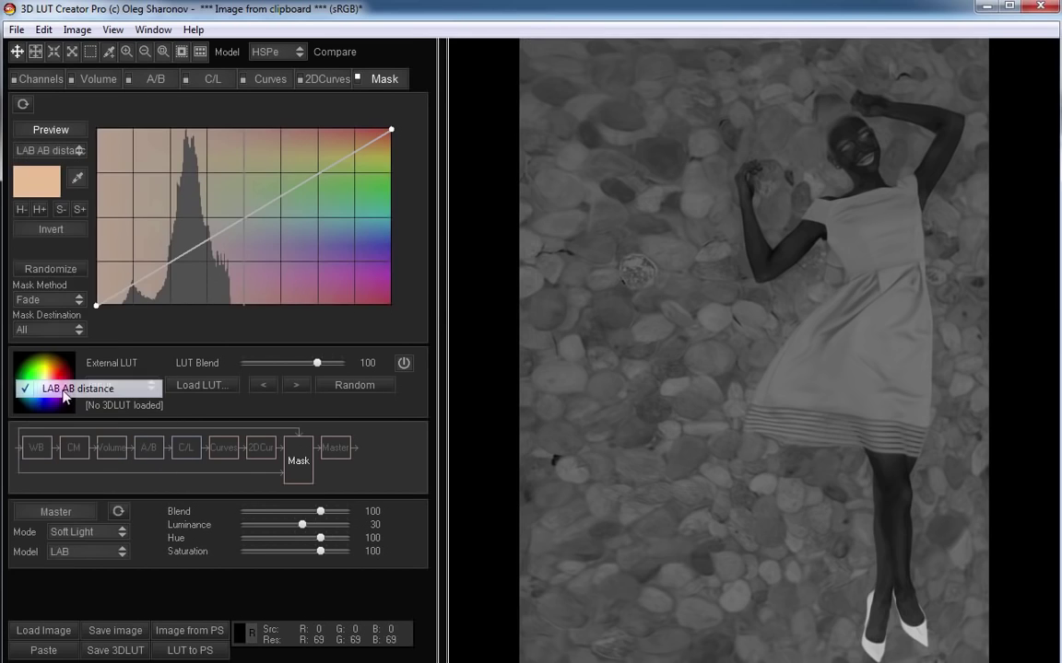
click(48, 150)
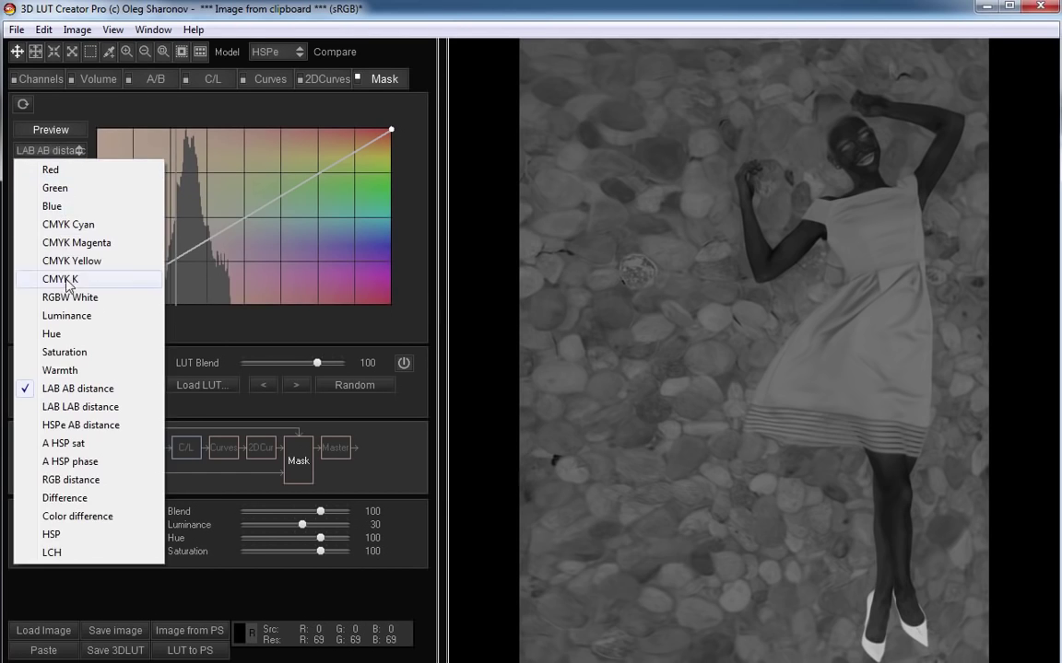
click(60, 371)
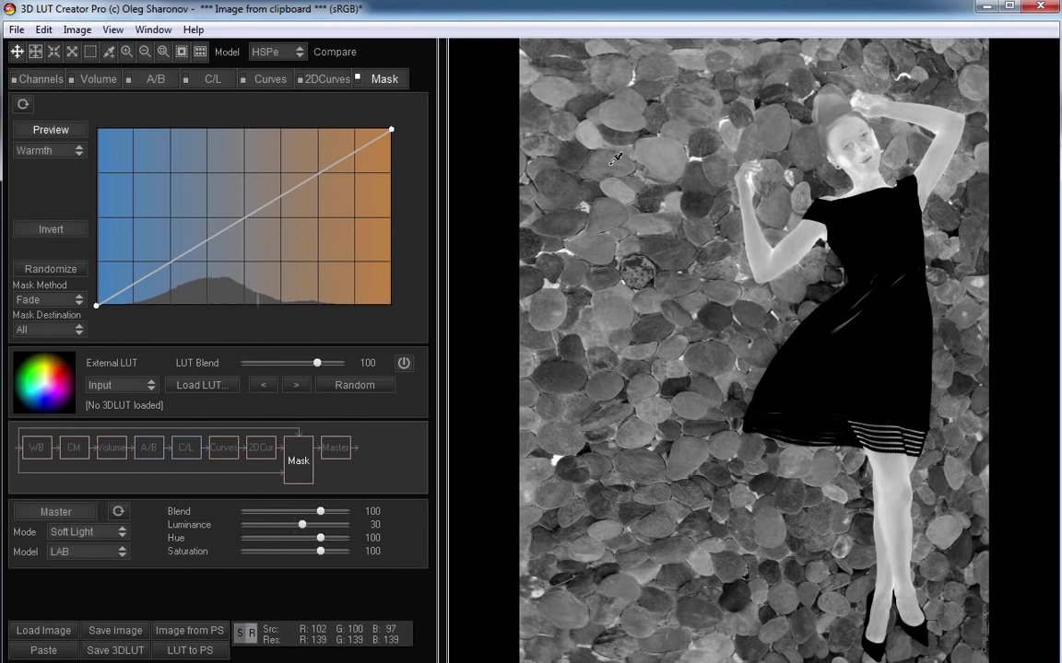
Step: Compare with the original, then move the mask curve's black point to 43 and white point to 176
click(580, 216)
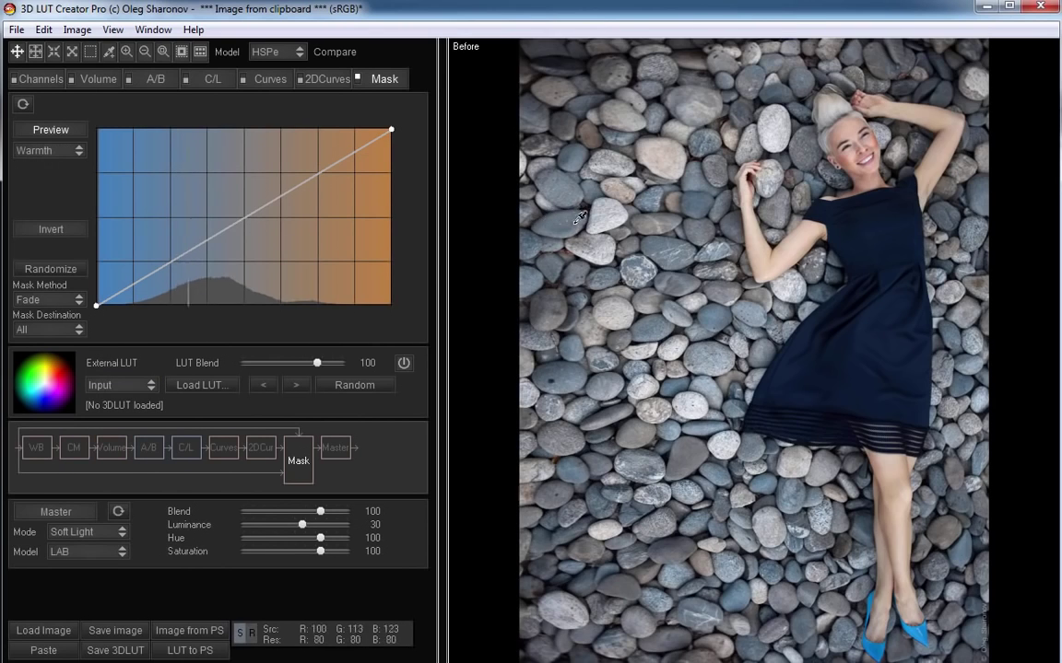
click(562, 219)
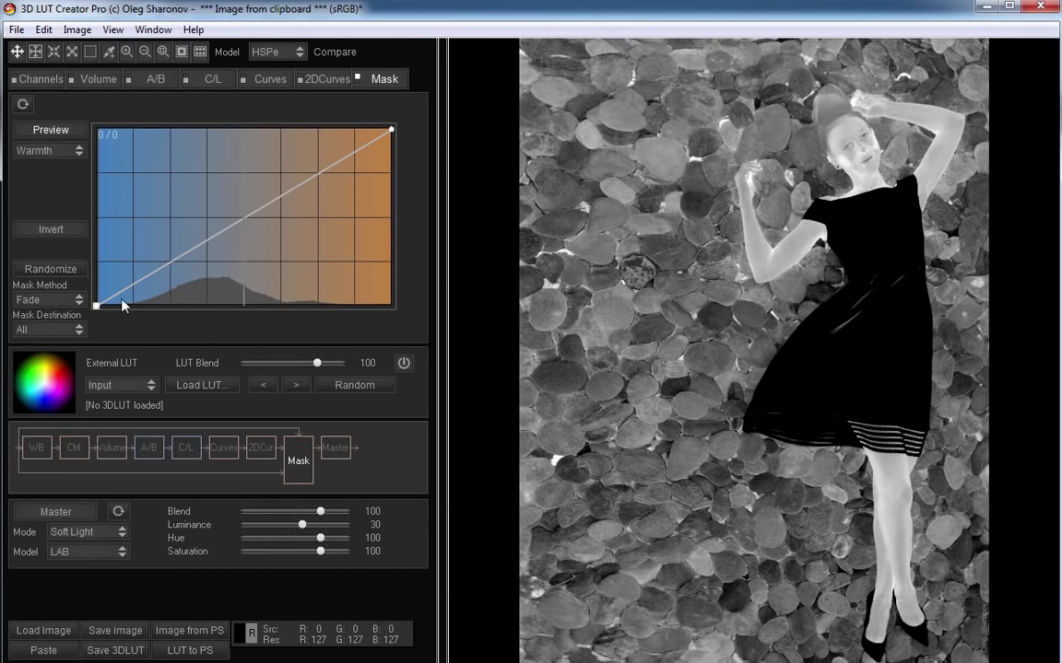
drag(101, 308, 143, 307)
drag(386, 129, 308, 129)
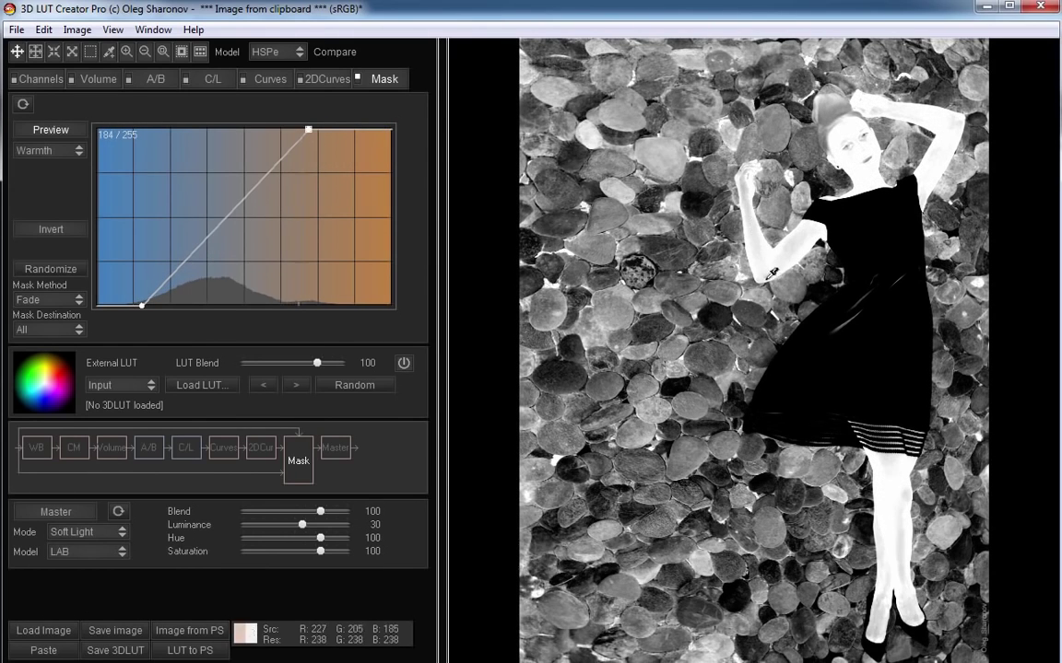
drag(311, 129, 300, 128)
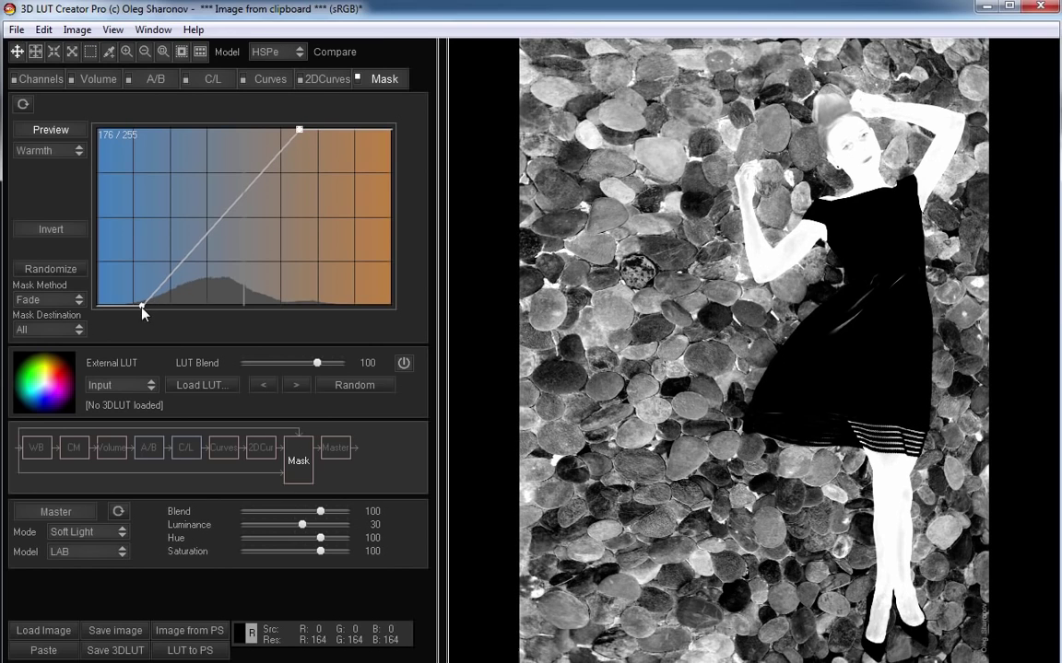
drag(142, 307, 146, 306)
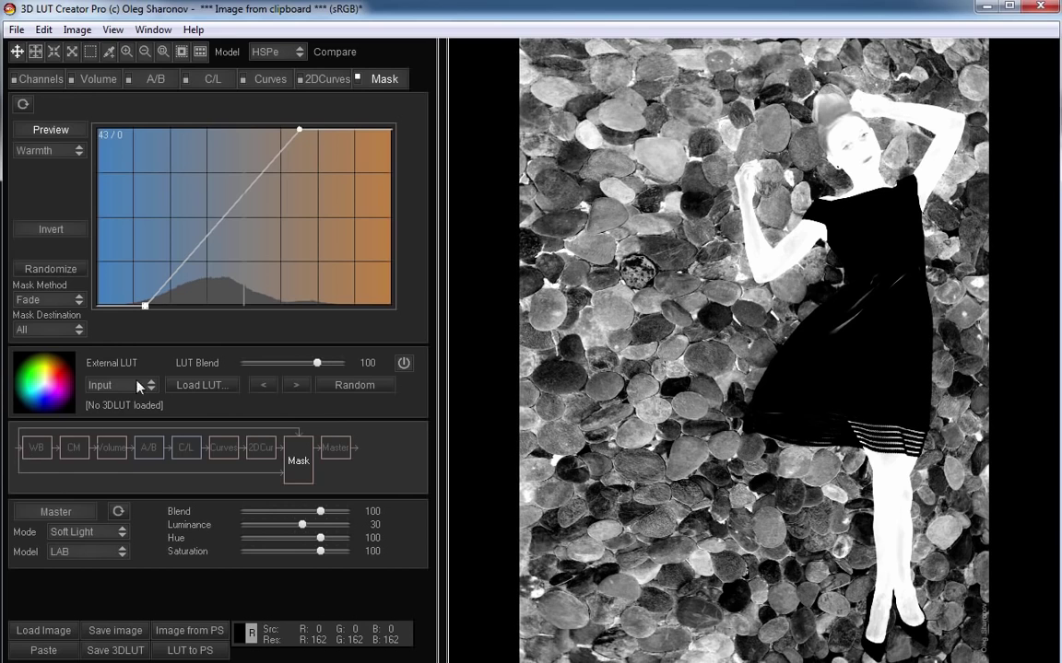
Step: Set the Mask Destination to 'To Image Input'
click(65, 334)
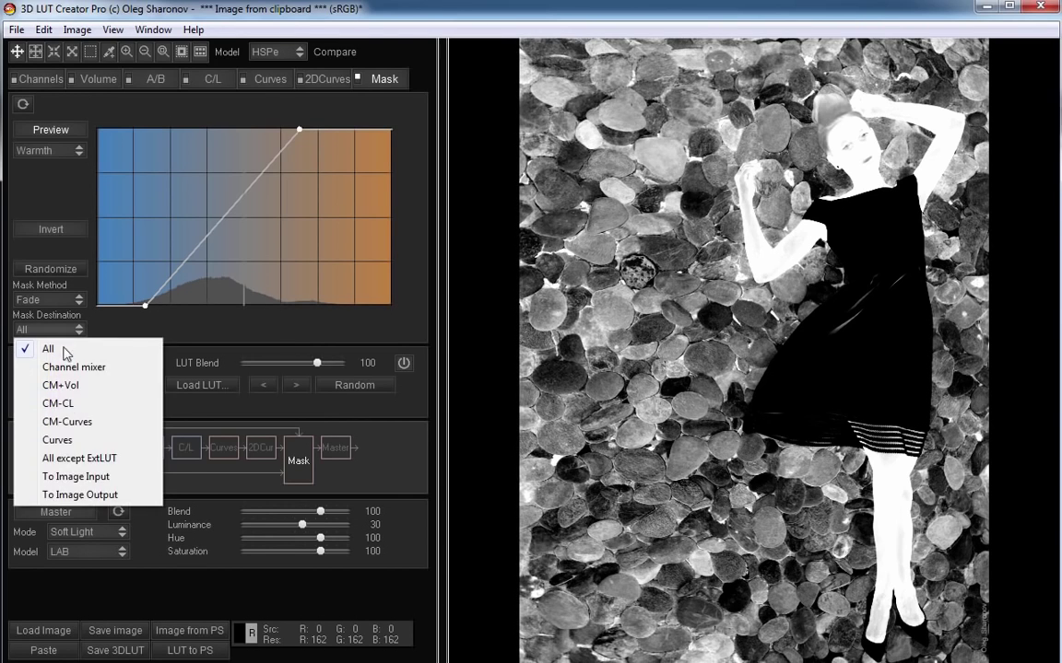
click(75, 477)
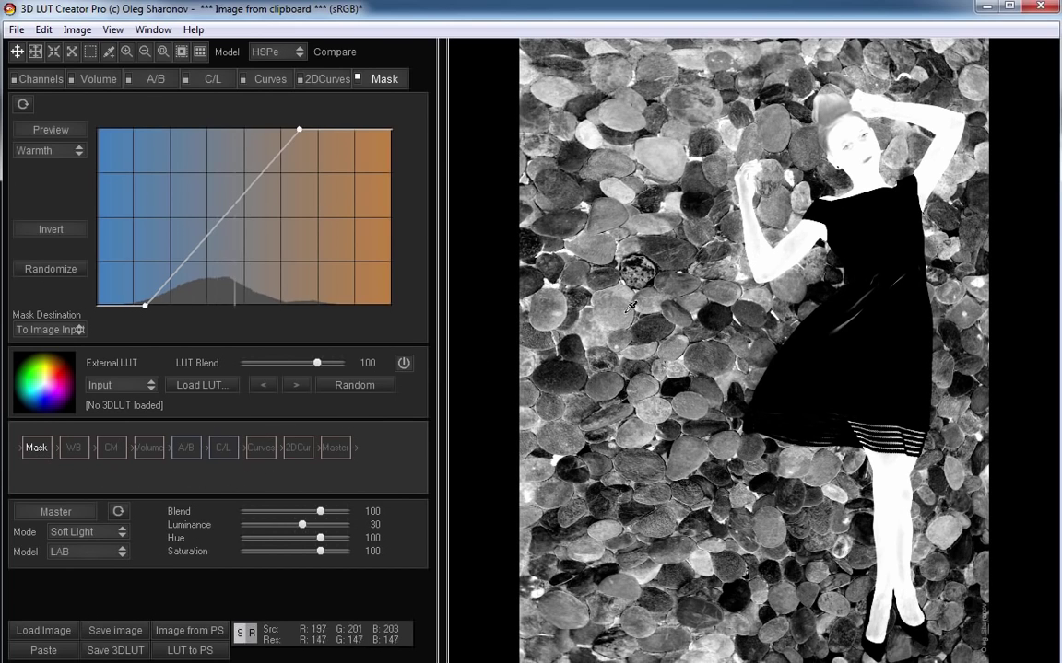
Step: Test and undo Temp and A/B grid shifts, then re-enable the RGB channel curves
click(155, 78)
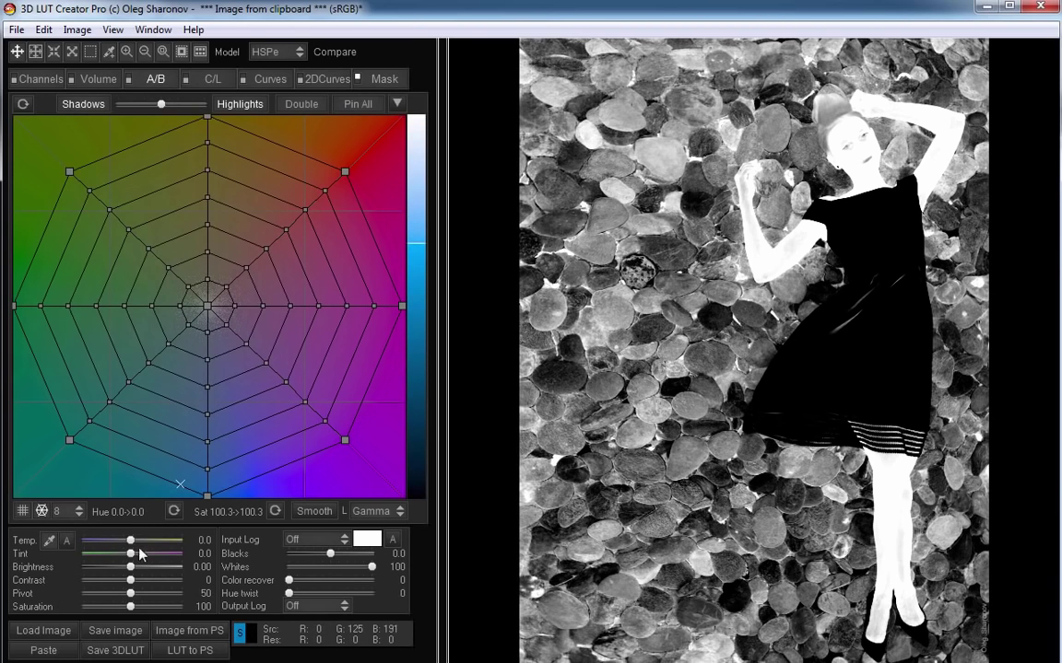
mouse_move(130, 542)
mouse_down()
mouse_move(118, 542)
mouse_move(144, 541)
mouse_up()
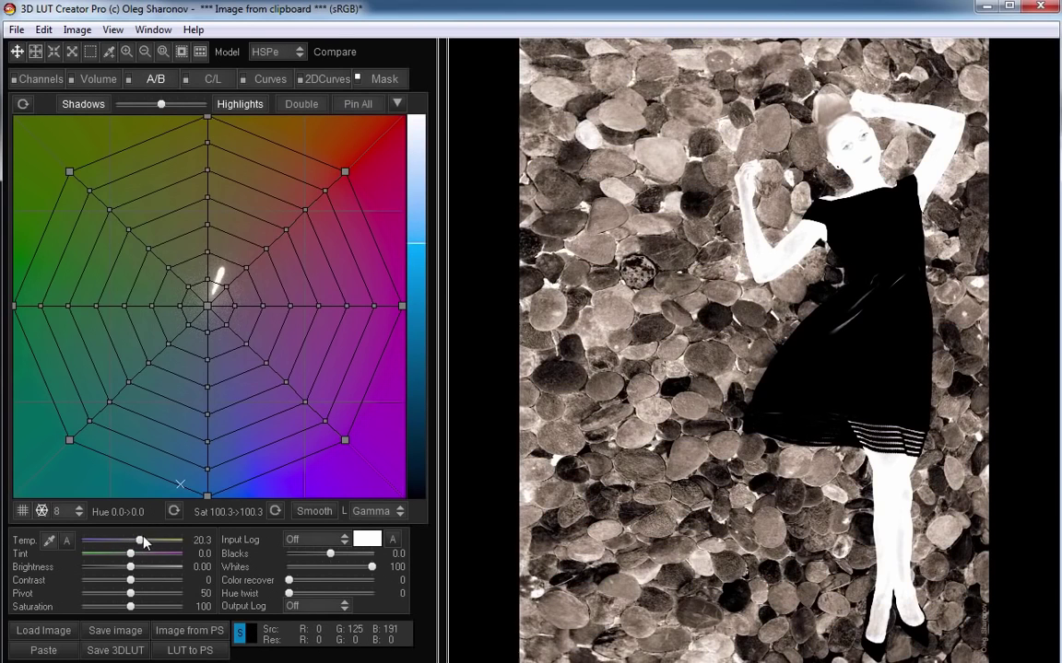
key(ctrl+z)
drag(204, 321, 199, 367)
key(ctrl+z)
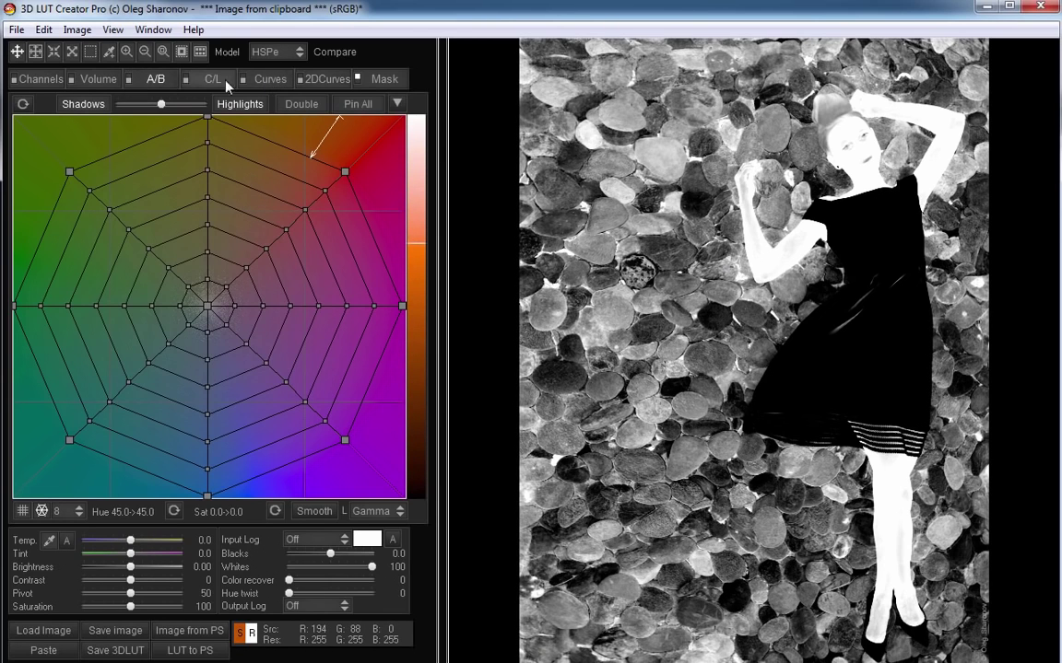
click(267, 81)
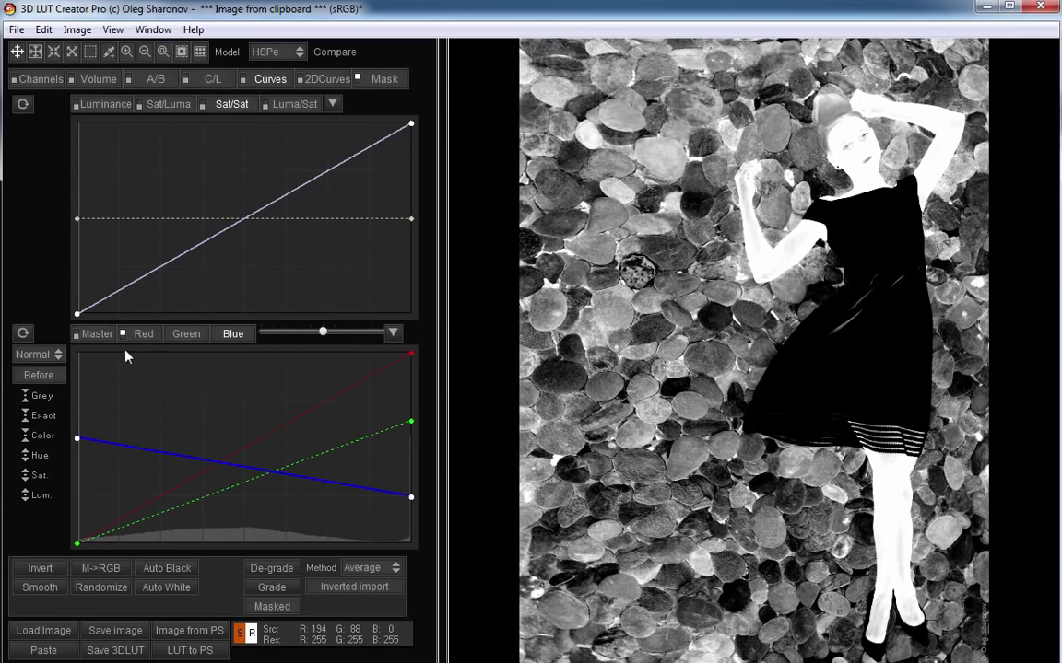
click(243, 80)
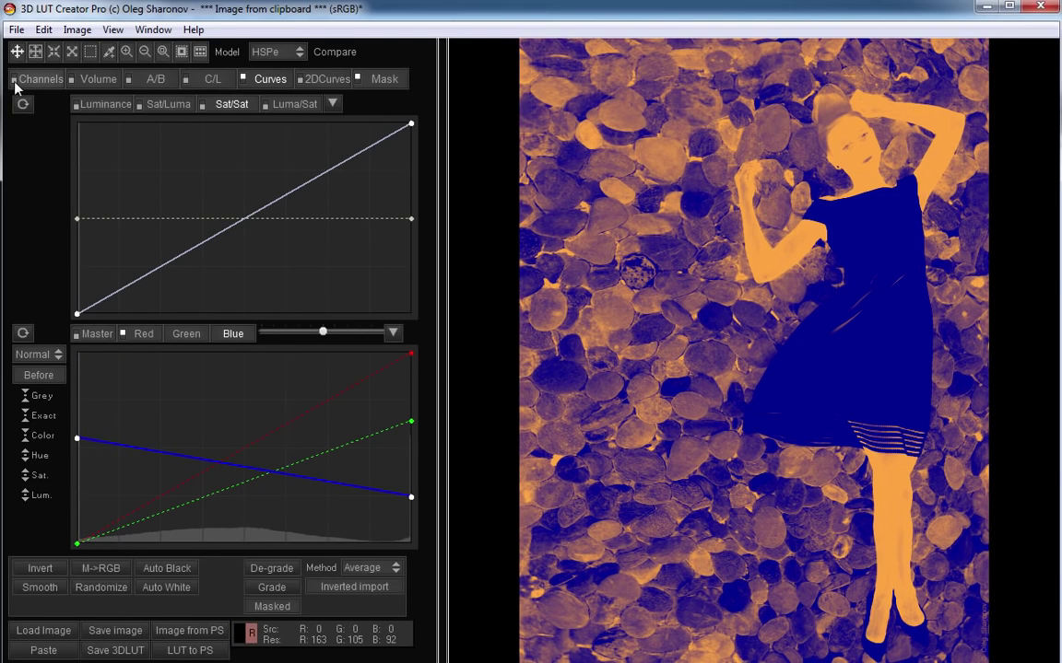
Step: View the graded photo without the mask preview, toggle Channels, then restore the Mask preview and settings
click(357, 81)
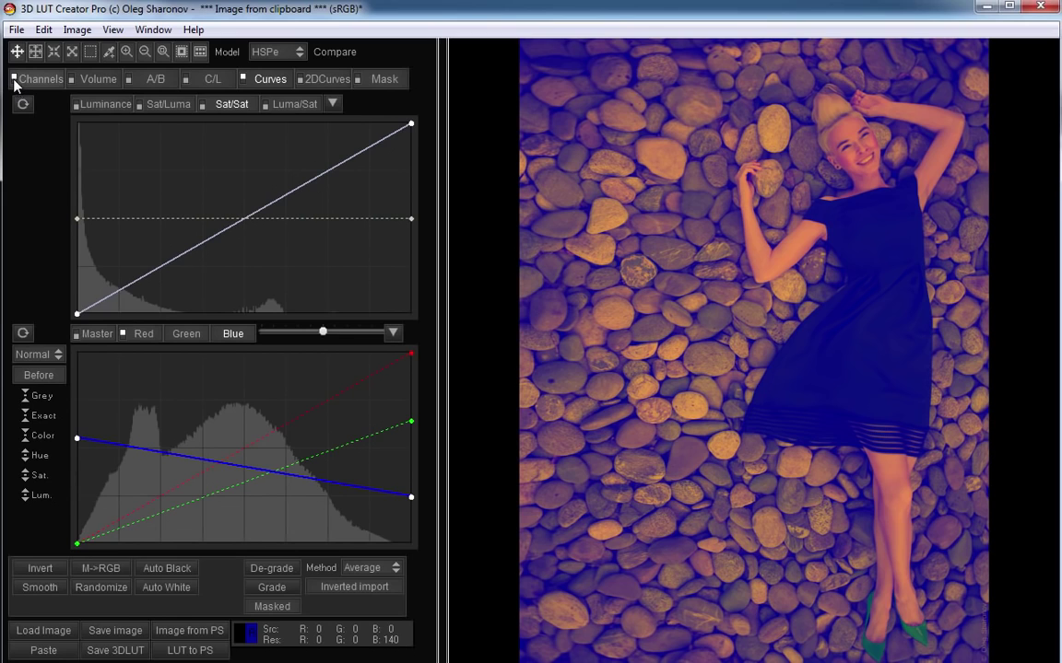
click(14, 79)
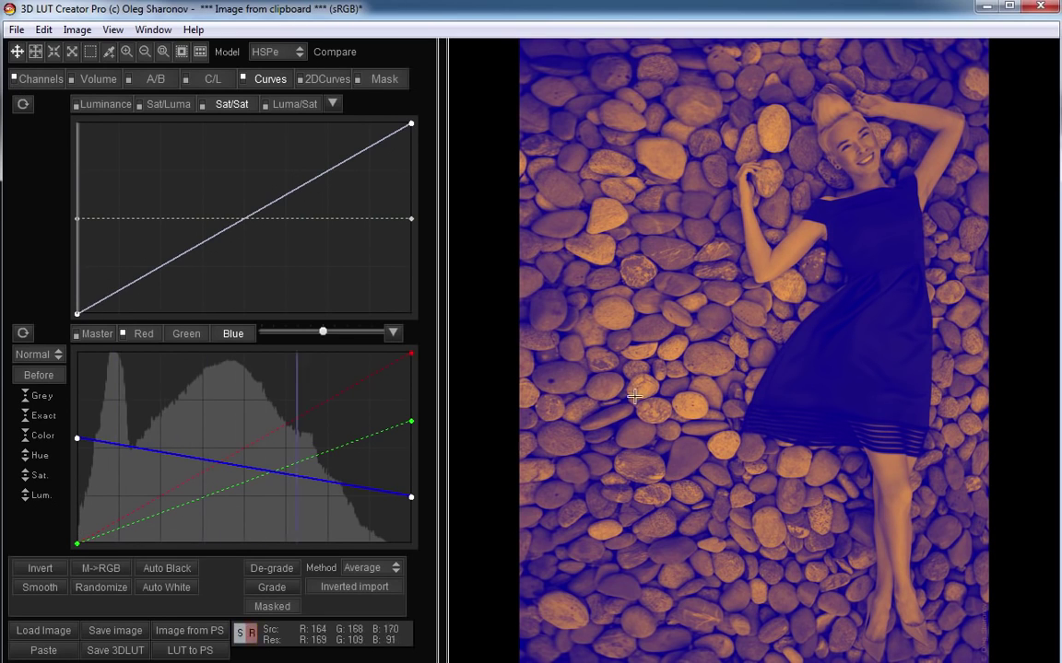
click(358, 80)
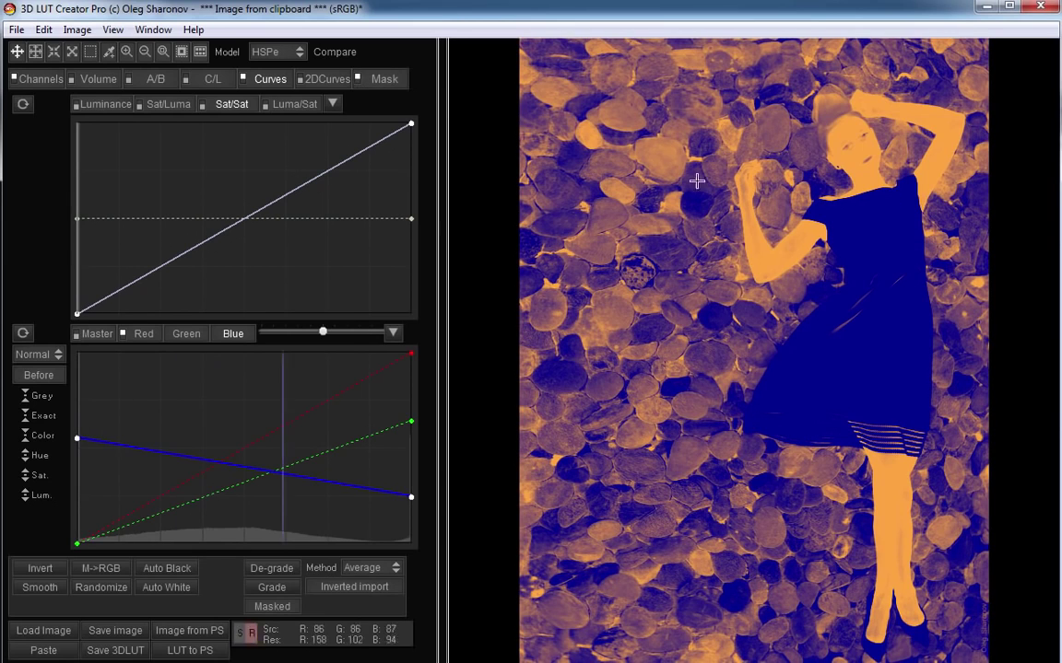
click(375, 82)
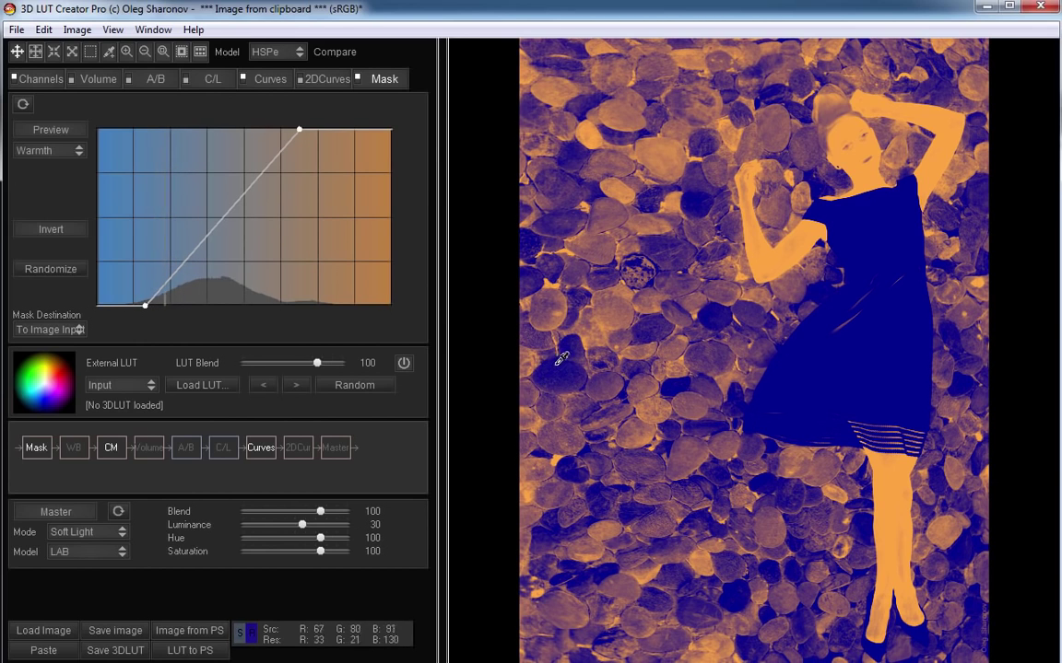
double_click(192, 524)
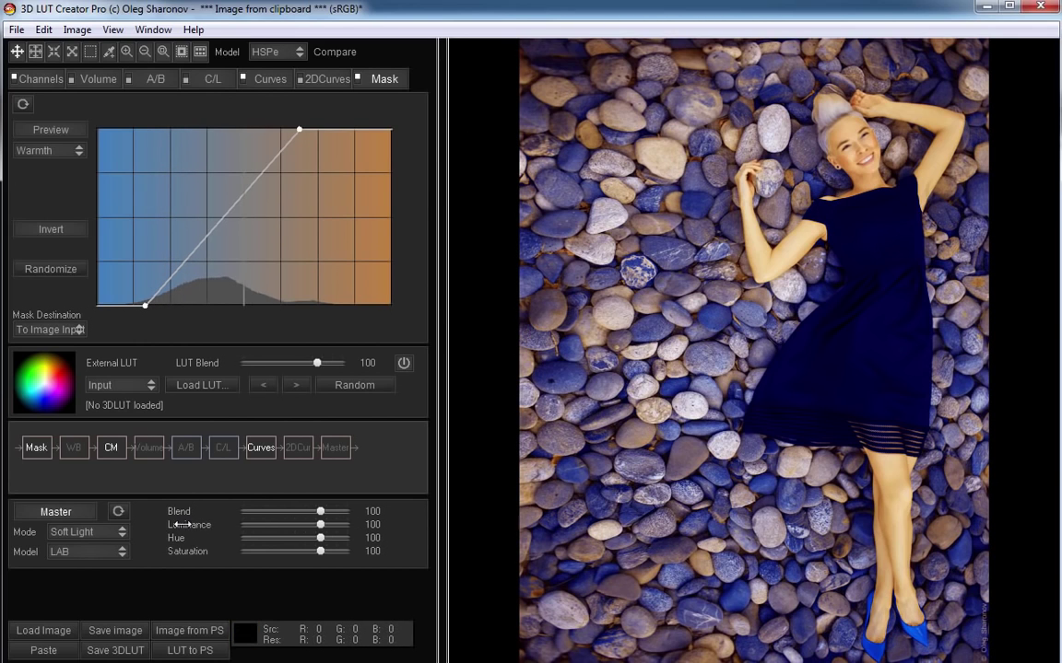
click(74, 521)
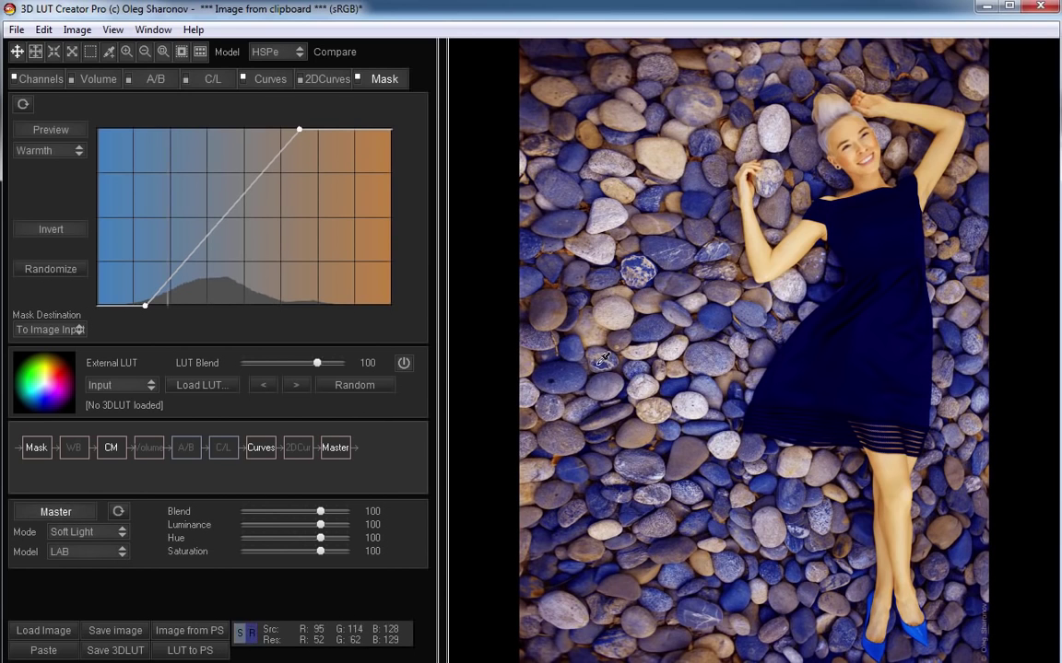
click(595, 412)
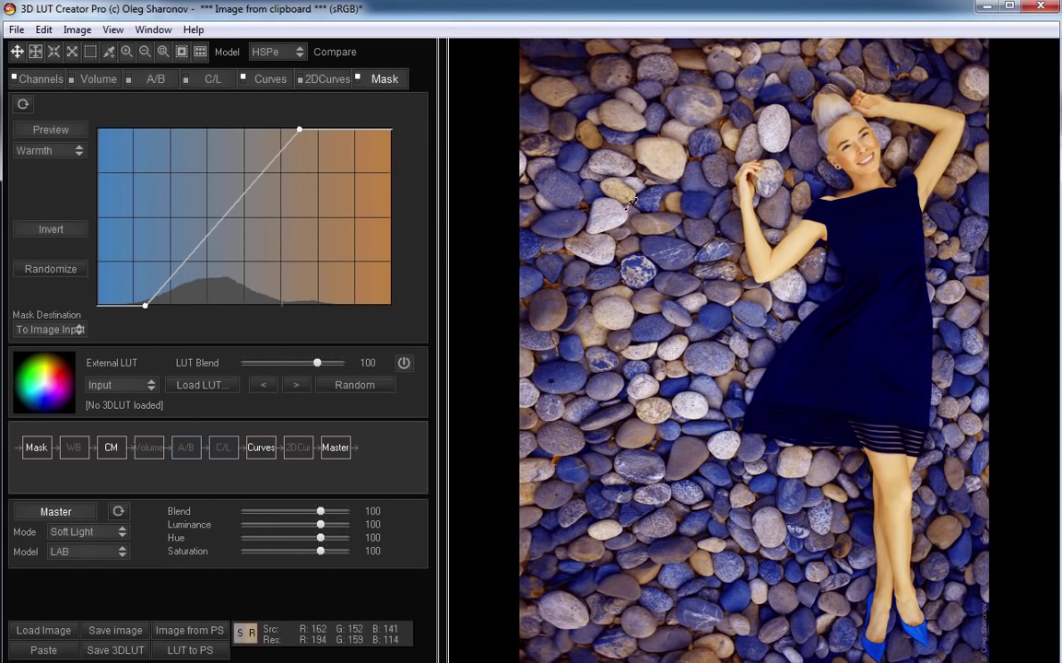
click(728, 283)
click(774, 147)
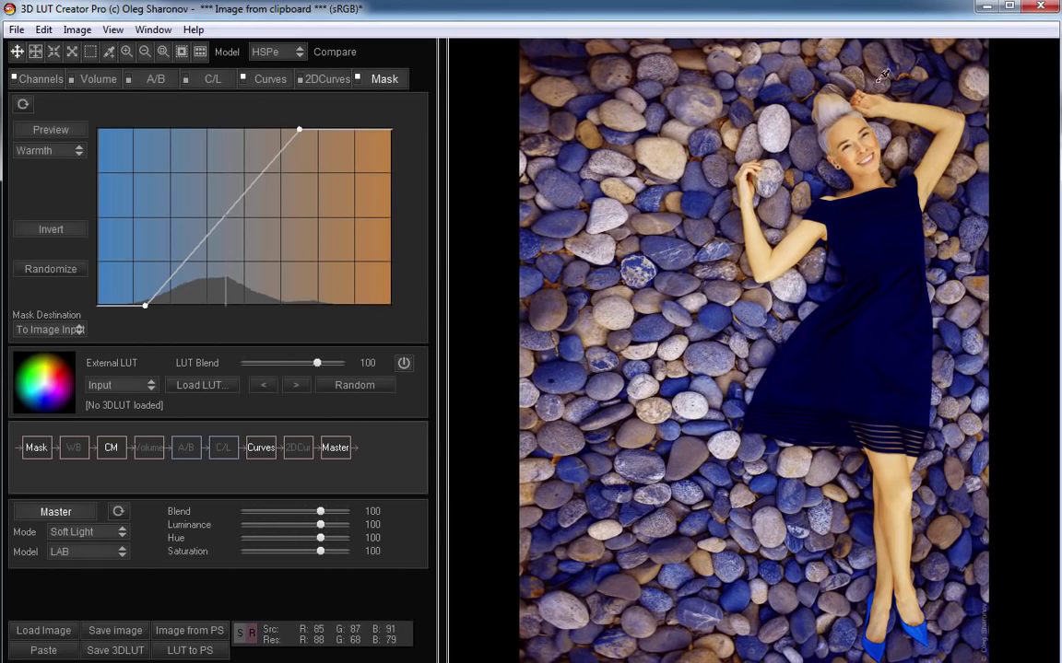
click(849, 166)
click(849, 166)
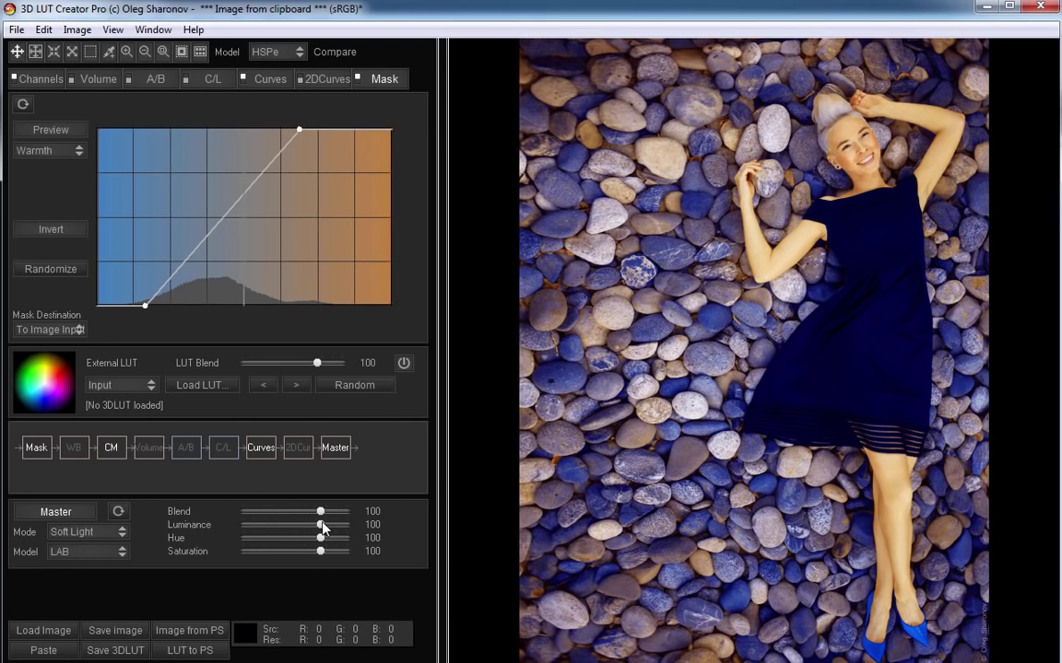
Step: Lower Master Luminance to 27 and settle Master Blend at 46
drag(325, 527, 304, 527)
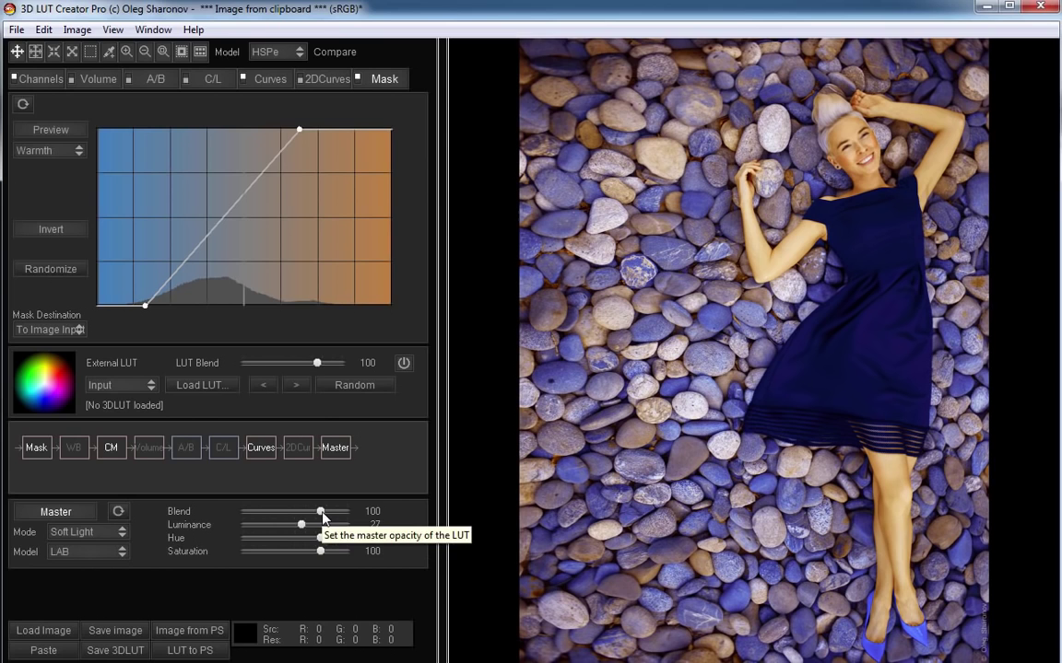
drag(323, 518, 307, 518)
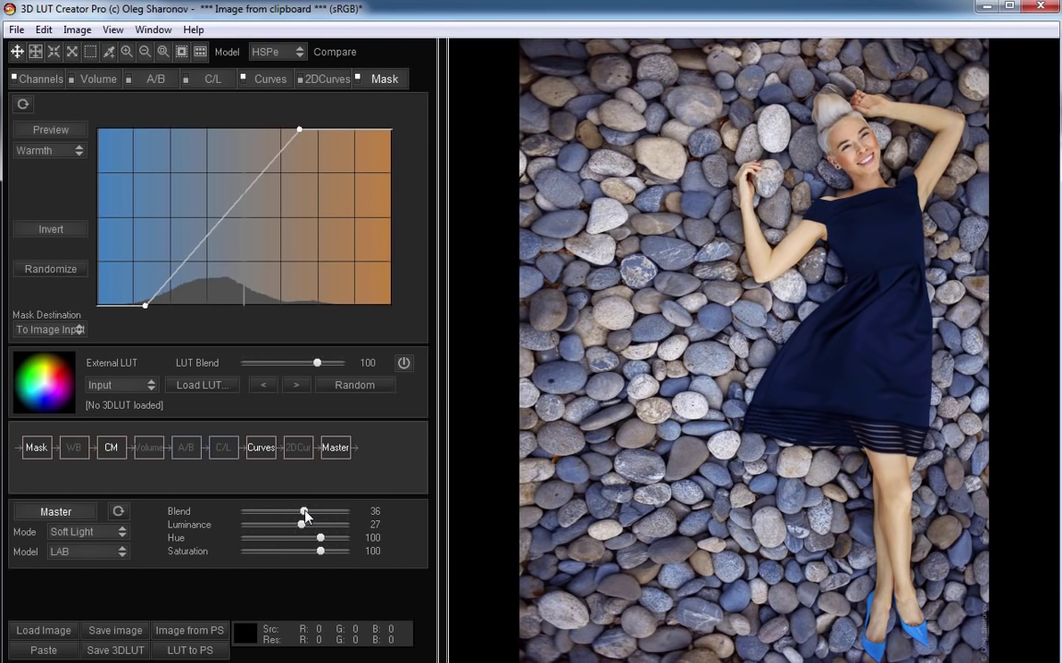
drag(305, 515, 309, 517)
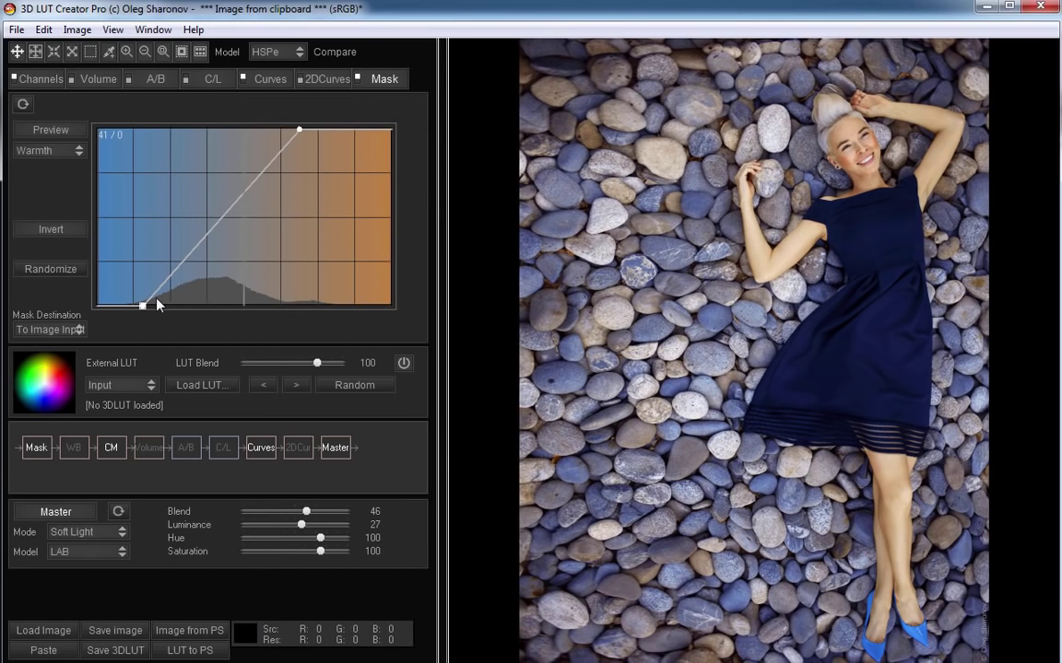
Step: Shift the Warmth mask curve to run from about 57/0 to 197/255, then compare with the original
drag(145, 310, 165, 311)
drag(299, 129, 325, 130)
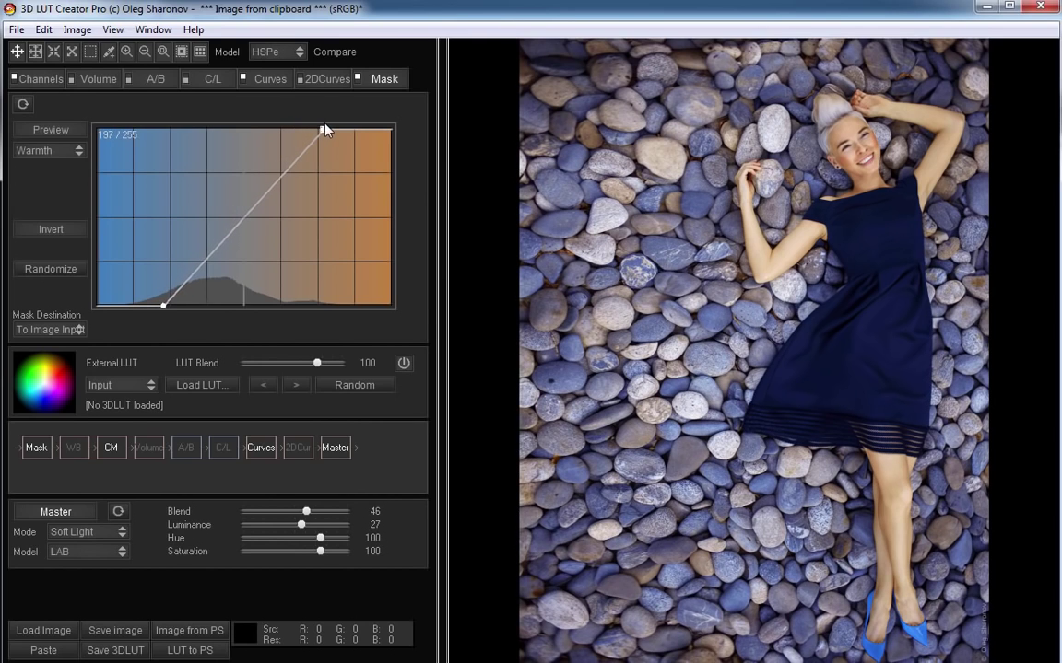
key(space)
key(space)
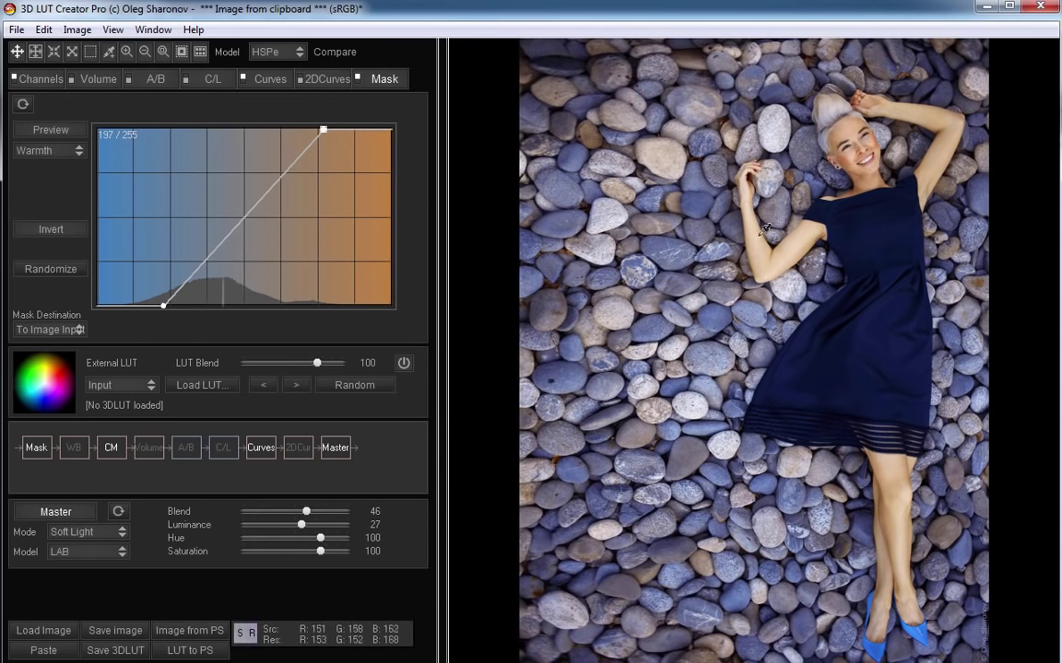
Step: Set the green channel curve to run from 0/50 up to 255/140
click(270, 80)
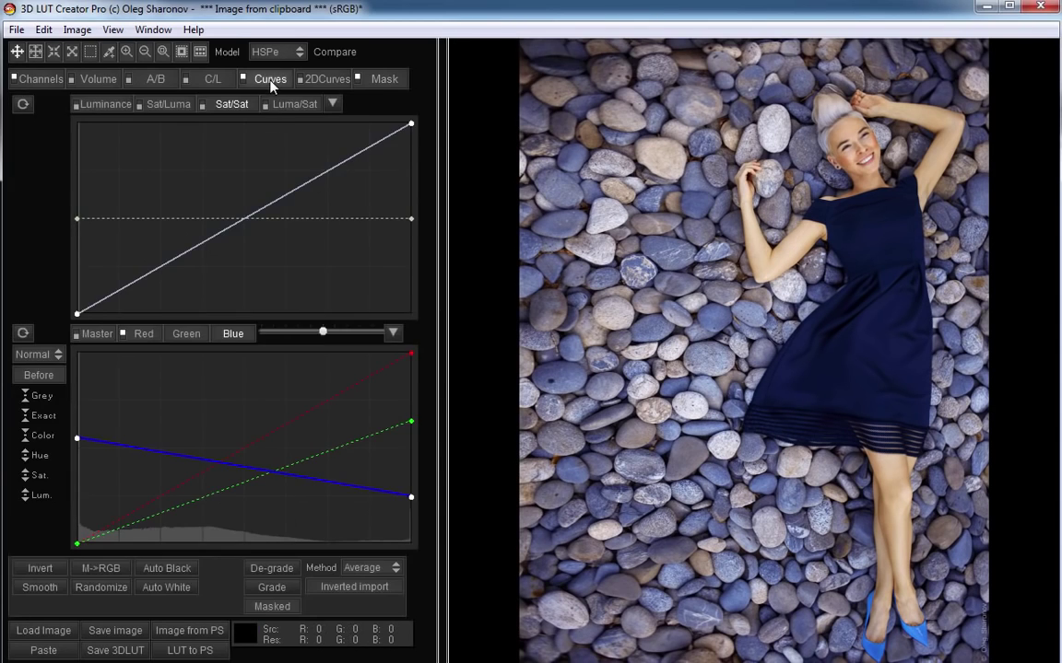
click(188, 336)
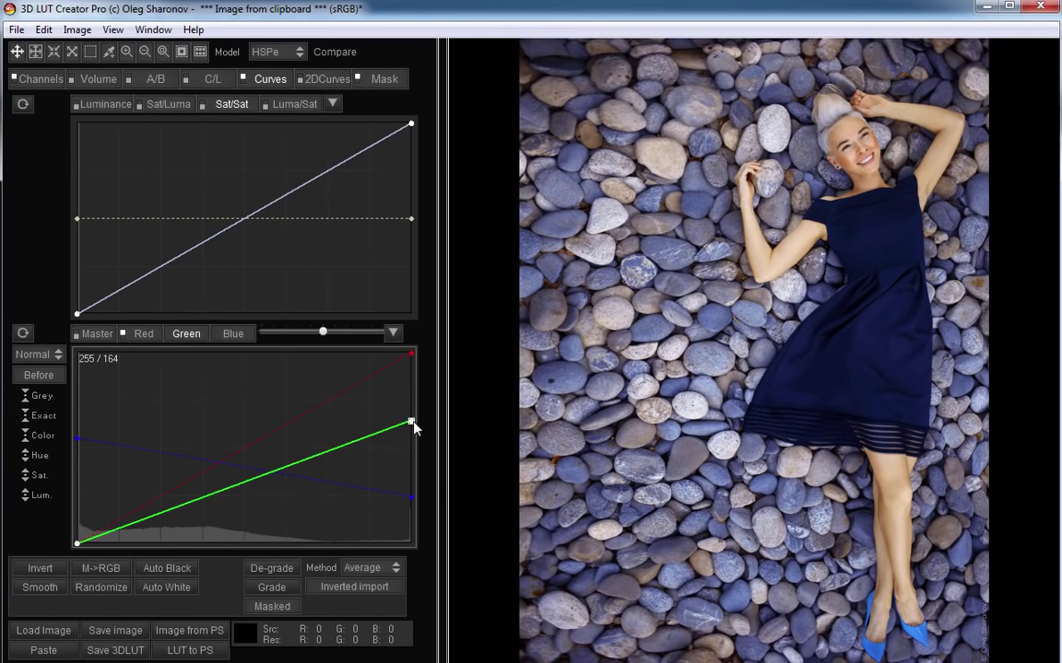
drag(411, 426, 431, 444)
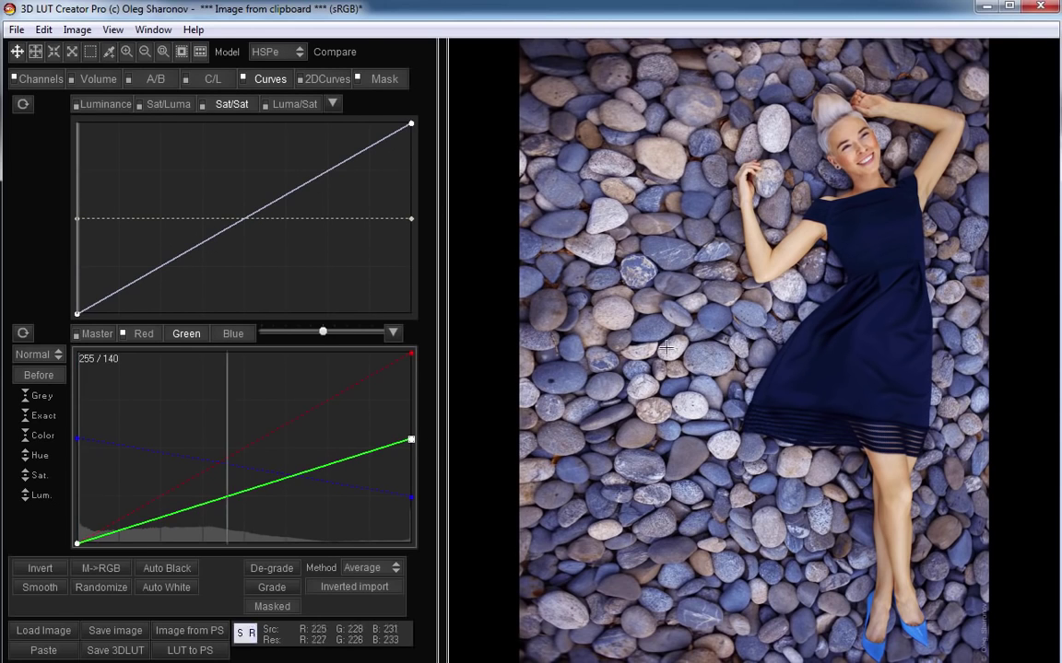
drag(76, 545, 77, 507)
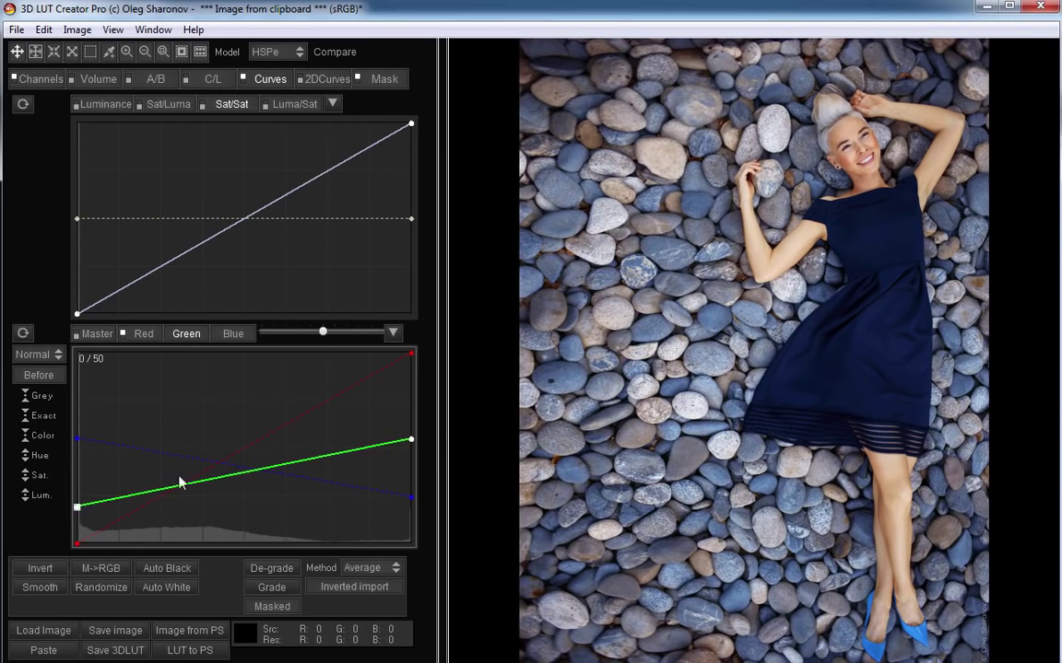
Step: Lower the Warmth mask curve's top to 191/200, raise Master Blend to 62, and compare with the original
click(387, 81)
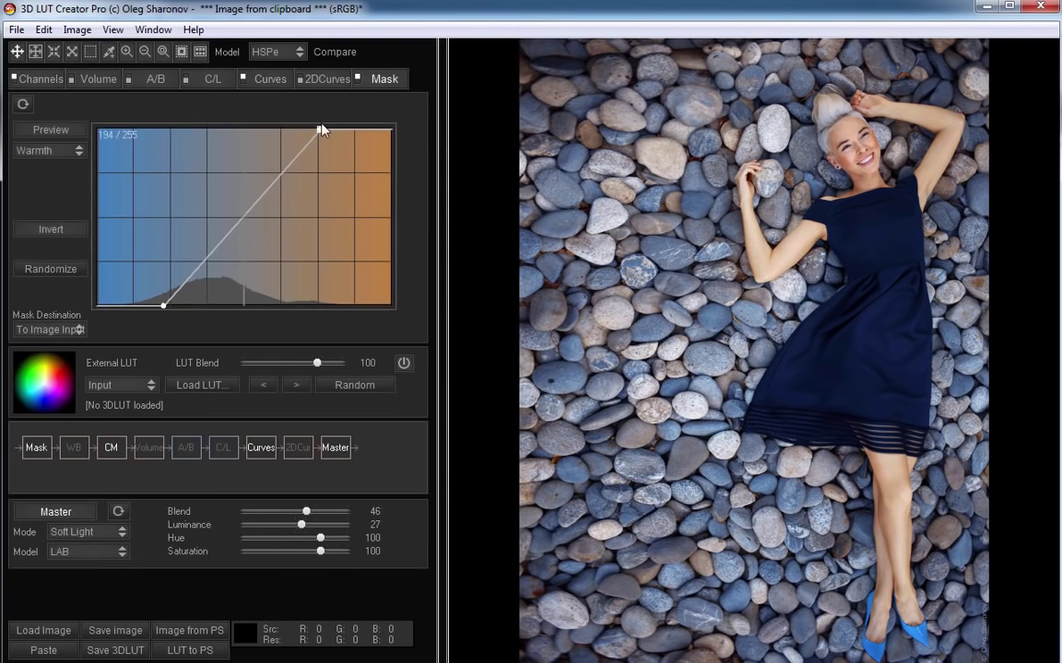
drag(320, 132, 317, 169)
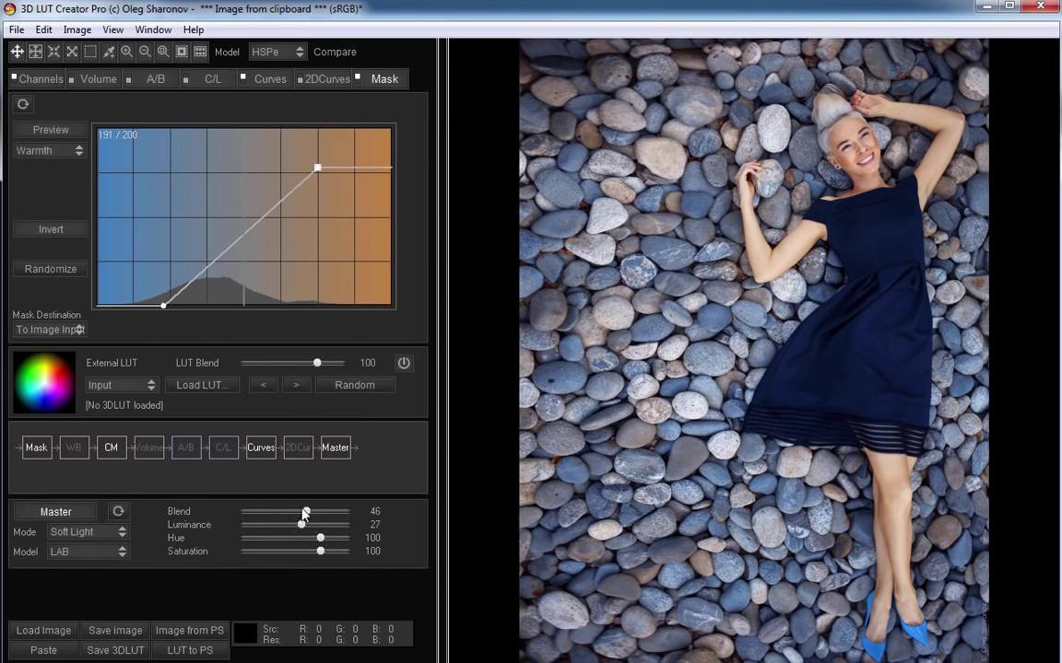
drag(306, 512, 310, 516)
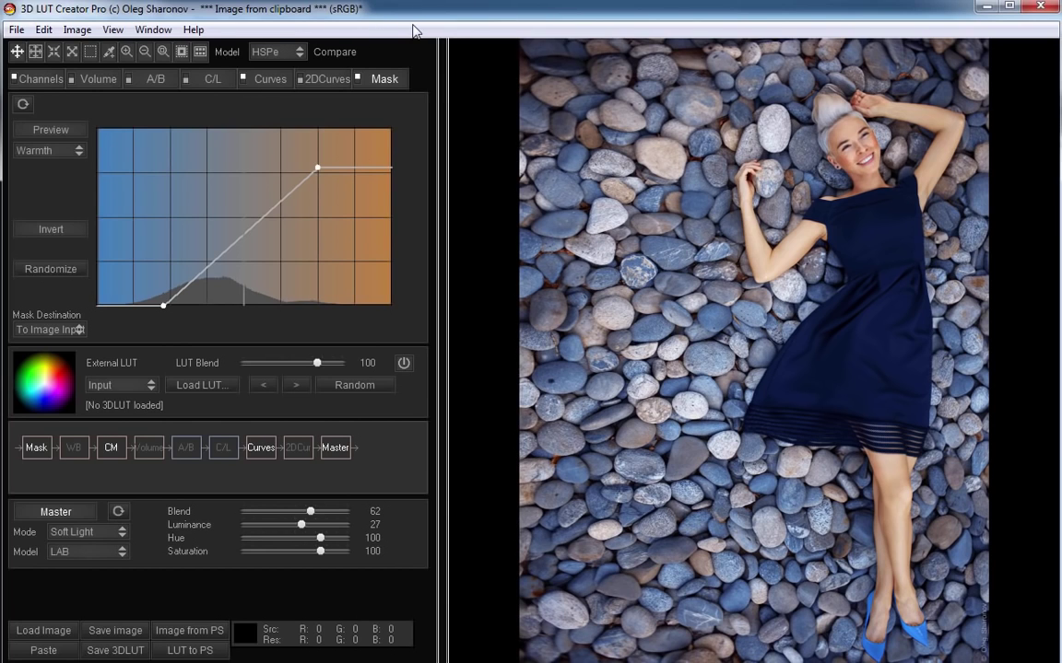
key(space)
key(space)
key(space)
key(space)
Step: Preview the warmth mask through Master, then return to the normal graded photo
click(57, 514)
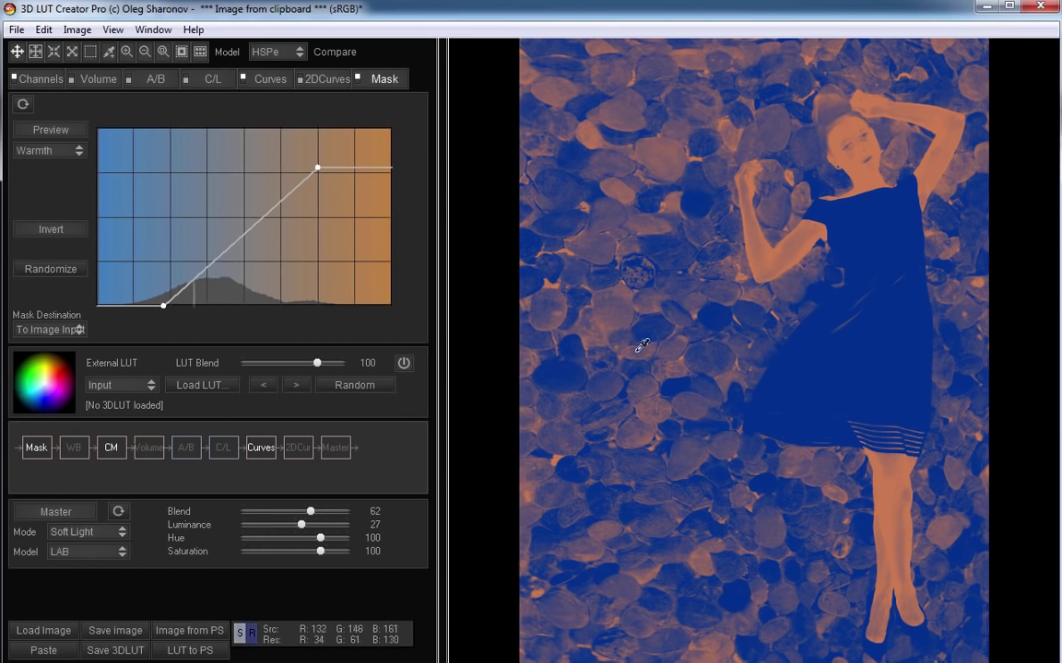
click(855, 120)
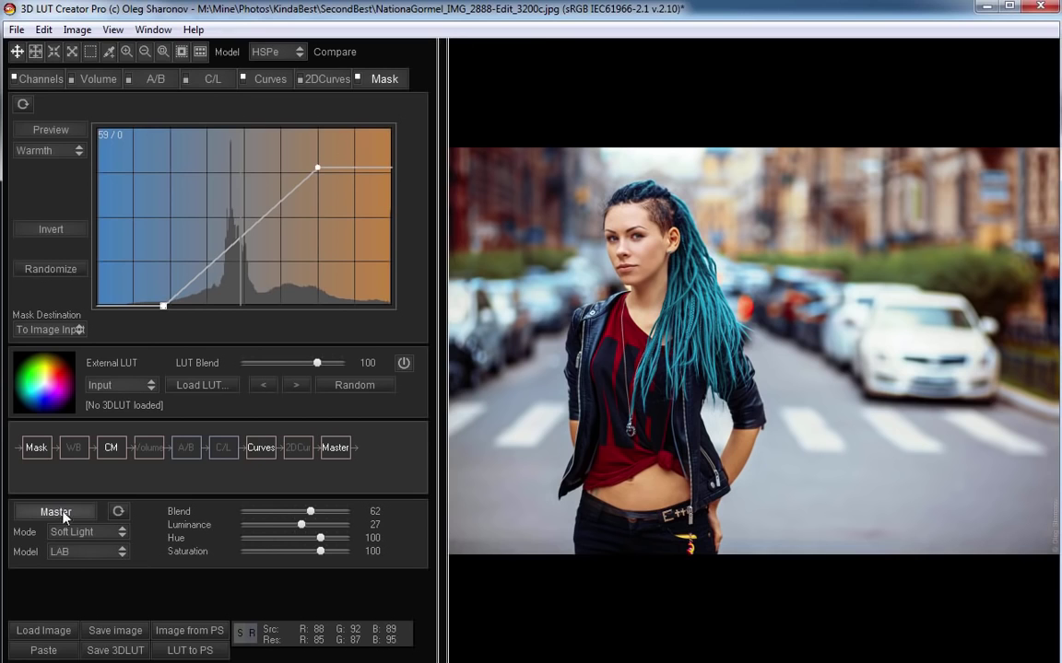
Step: With the mask previewed, move the Warmth curve to run from about 93/0 to 221/203
click(56, 511)
click(164, 306)
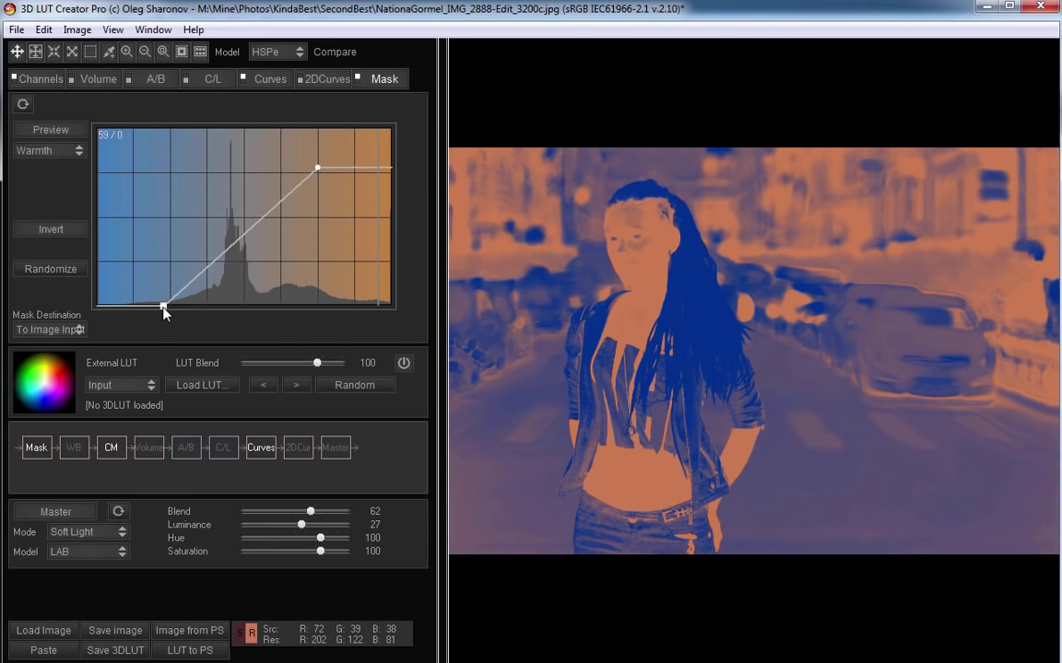
drag(166, 306, 203, 306)
drag(319, 171, 353, 169)
click(67, 513)
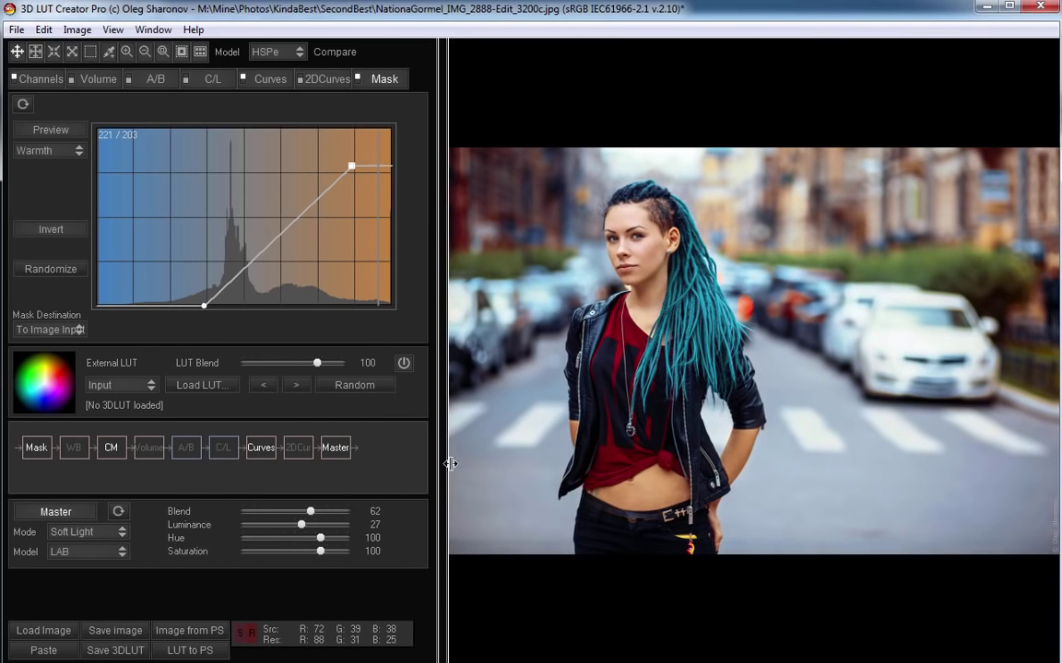
Step: Raise the green curve's left endpoint to 0/114 and compare with the original
click(270, 79)
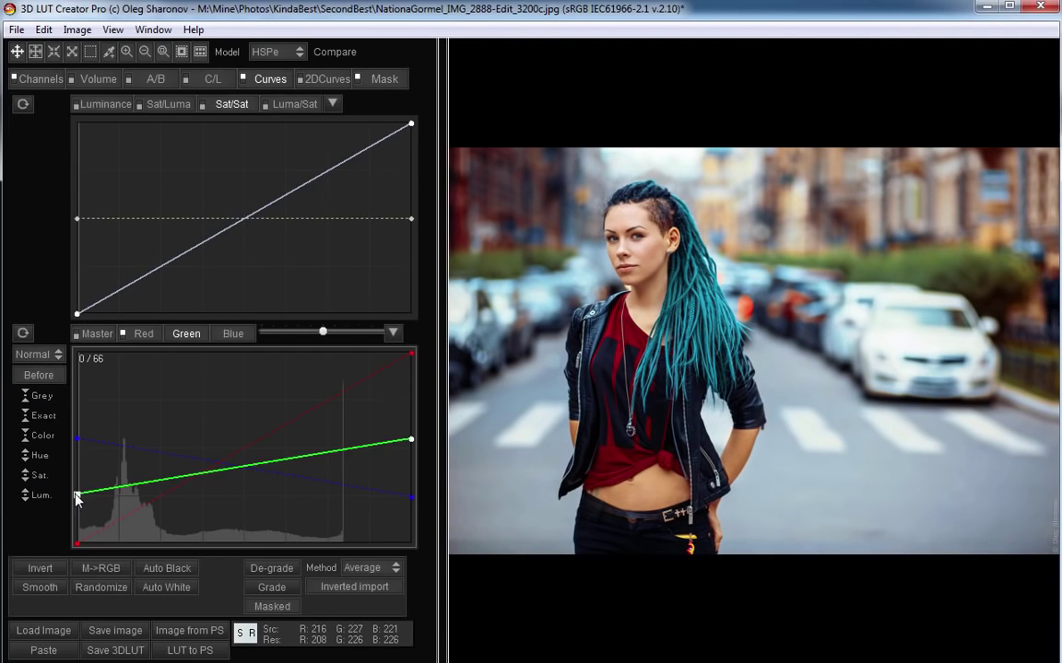
drag(77, 497, 77, 460)
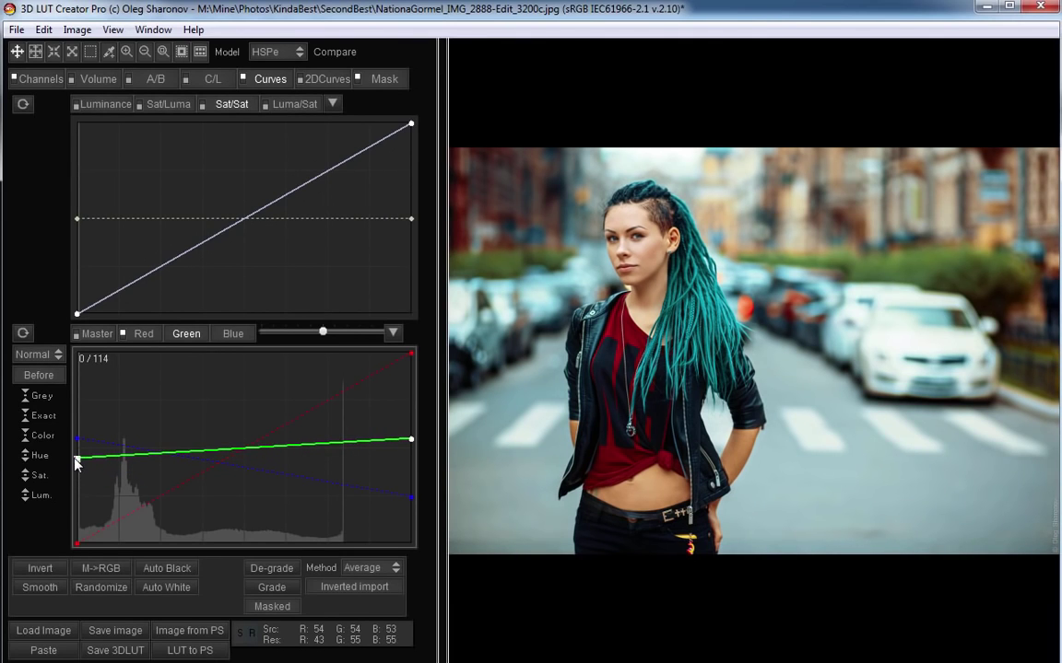
key(b)
key(b)
Step: Drop Master Blend from 62 to 33 from the Mask tab
click(378, 81)
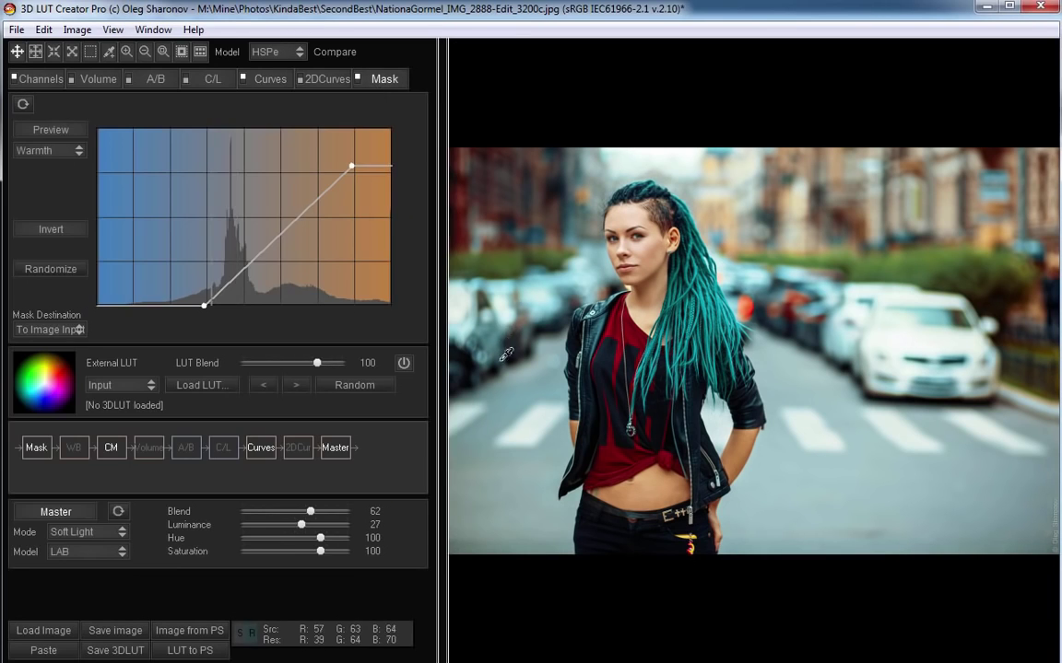
drag(310, 513, 302, 514)
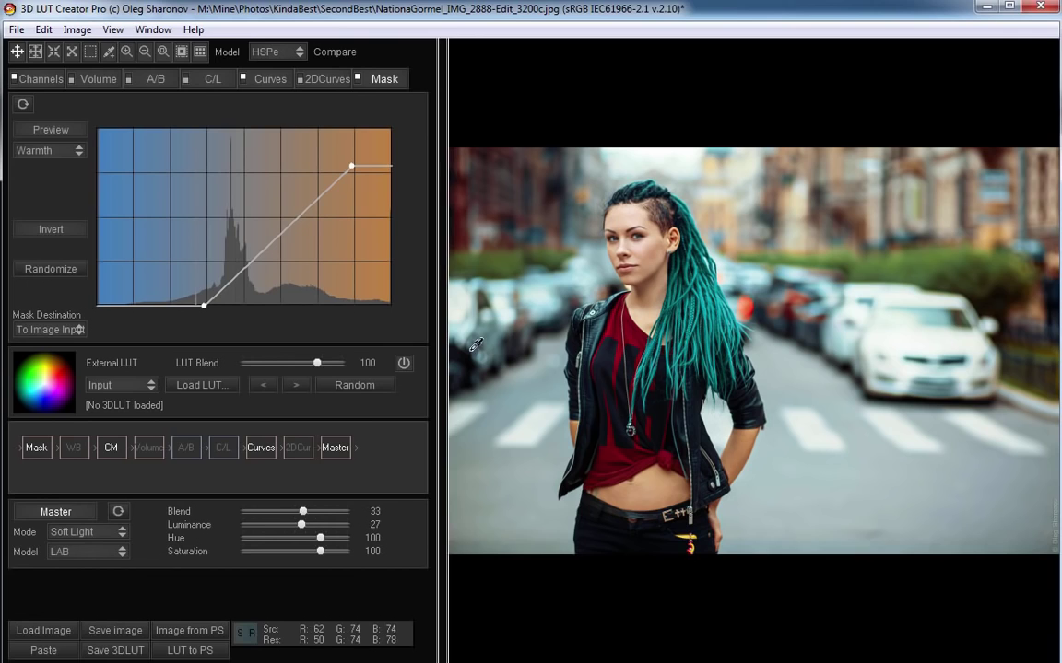